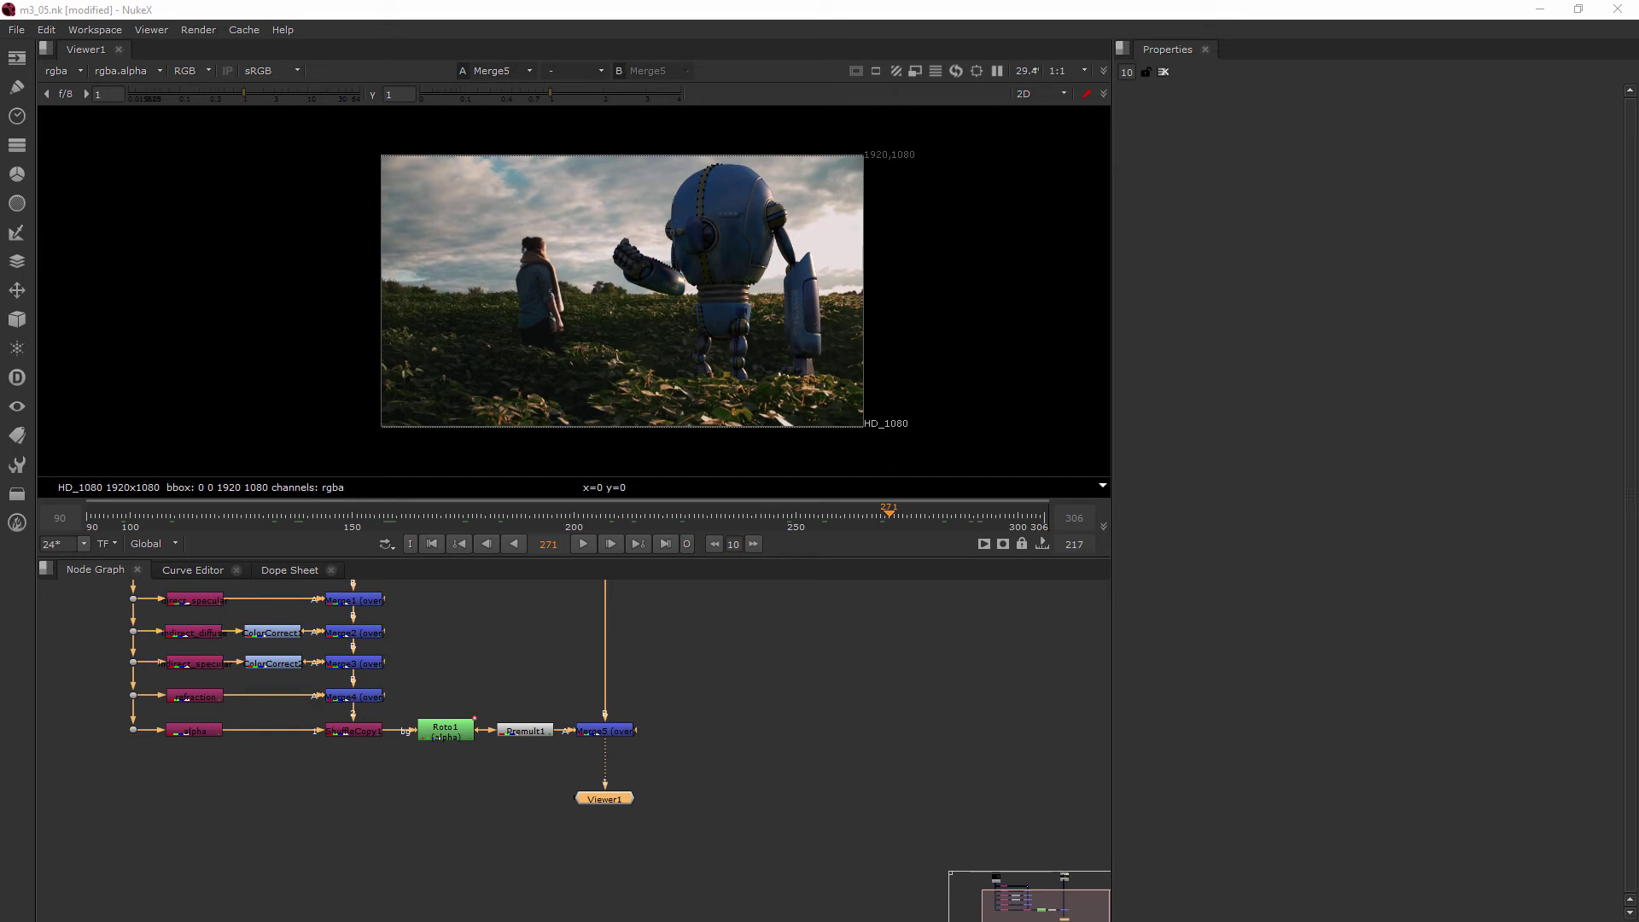
Step: Shift the robot render's node tree left, beside the background plate branch
{"action": "middle_click_drag", "start_coordinate": [702, 624], "coordinate": [565, 811]}
{"action": "scroll", "coordinate": [627, 681], "scroll_direction": "down", "scroll_amount": 5}
{"action": "left_click_drag", "start_coordinate": [172, 620], "coordinate": [484, 823]}
{"action": "left_click", "coordinate": [806, 787]}
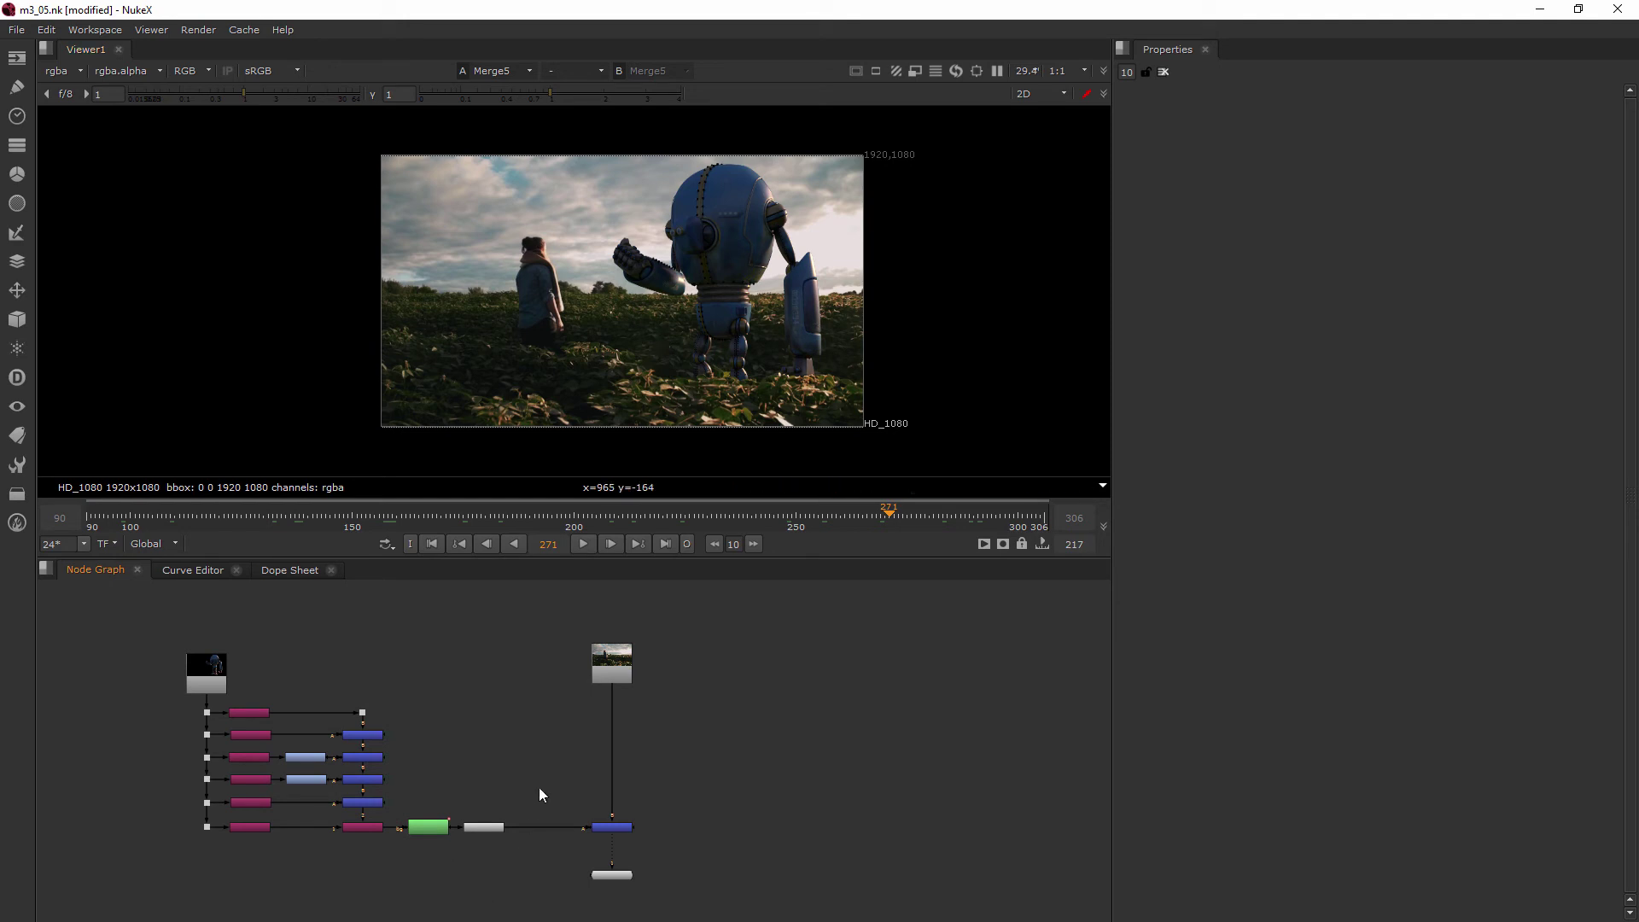
Step: Add a ColorCorrect node (ColorCorrect3) via 'colo' search and pull out its mask input
{"action": "scroll", "coordinate": [540, 790], "scroll_direction": "up", "scroll_amount": 5}
{"action": "scroll", "coordinate": [567, 751], "scroll_direction": "down", "scroll_amount": 2}
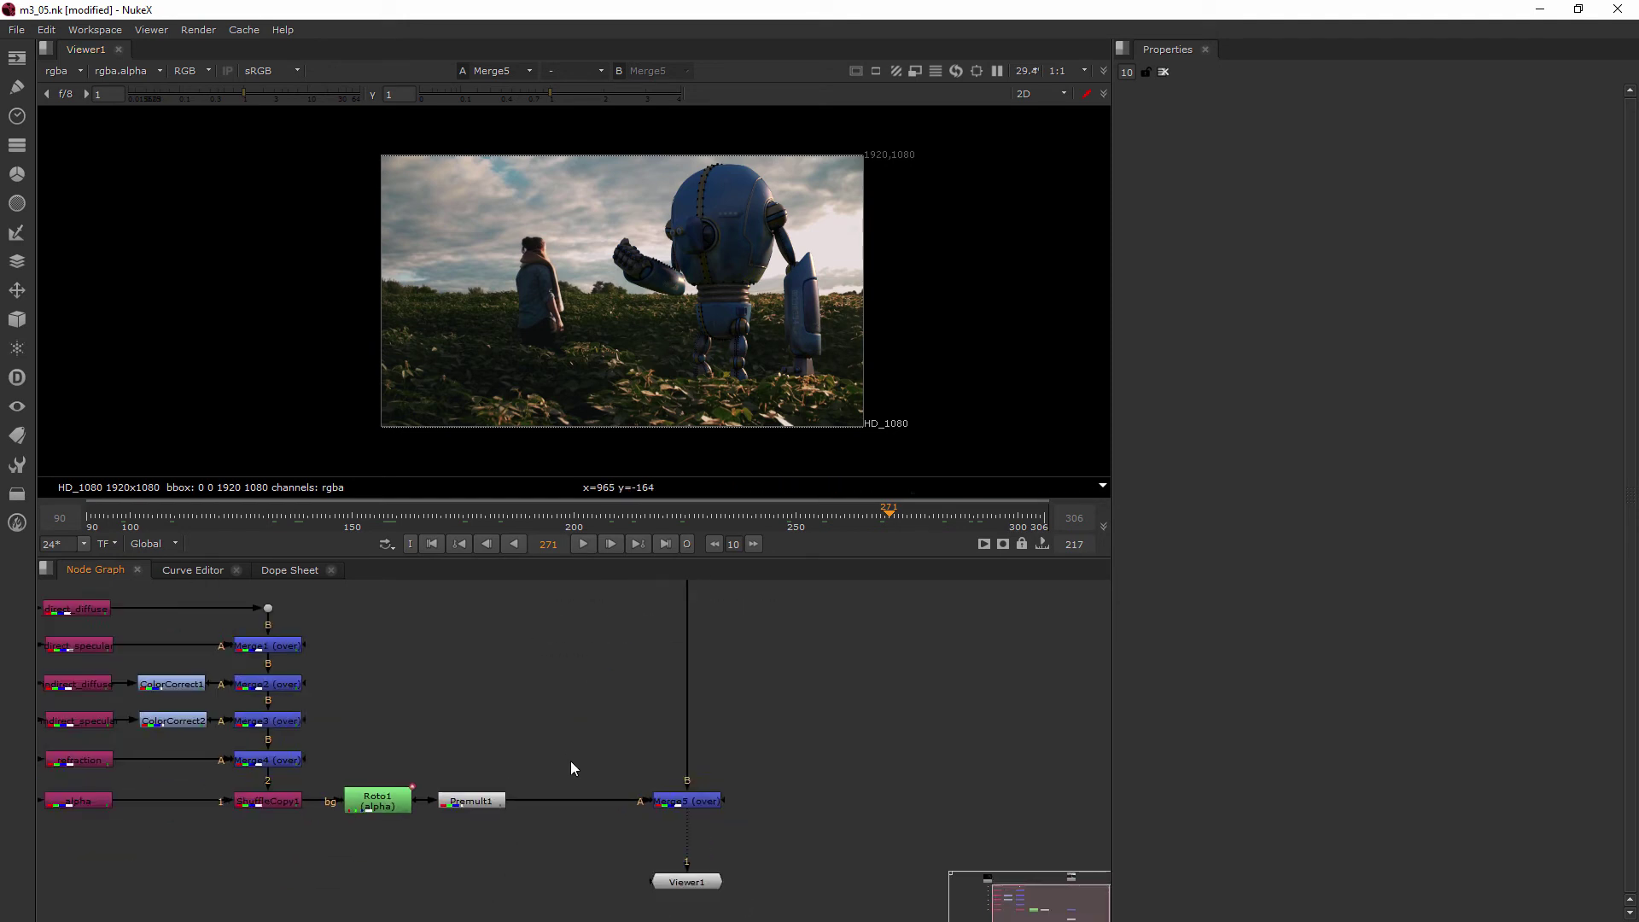
{"action": "middle_click_drag", "start_coordinate": [571, 761], "coordinate": [531, 793]}
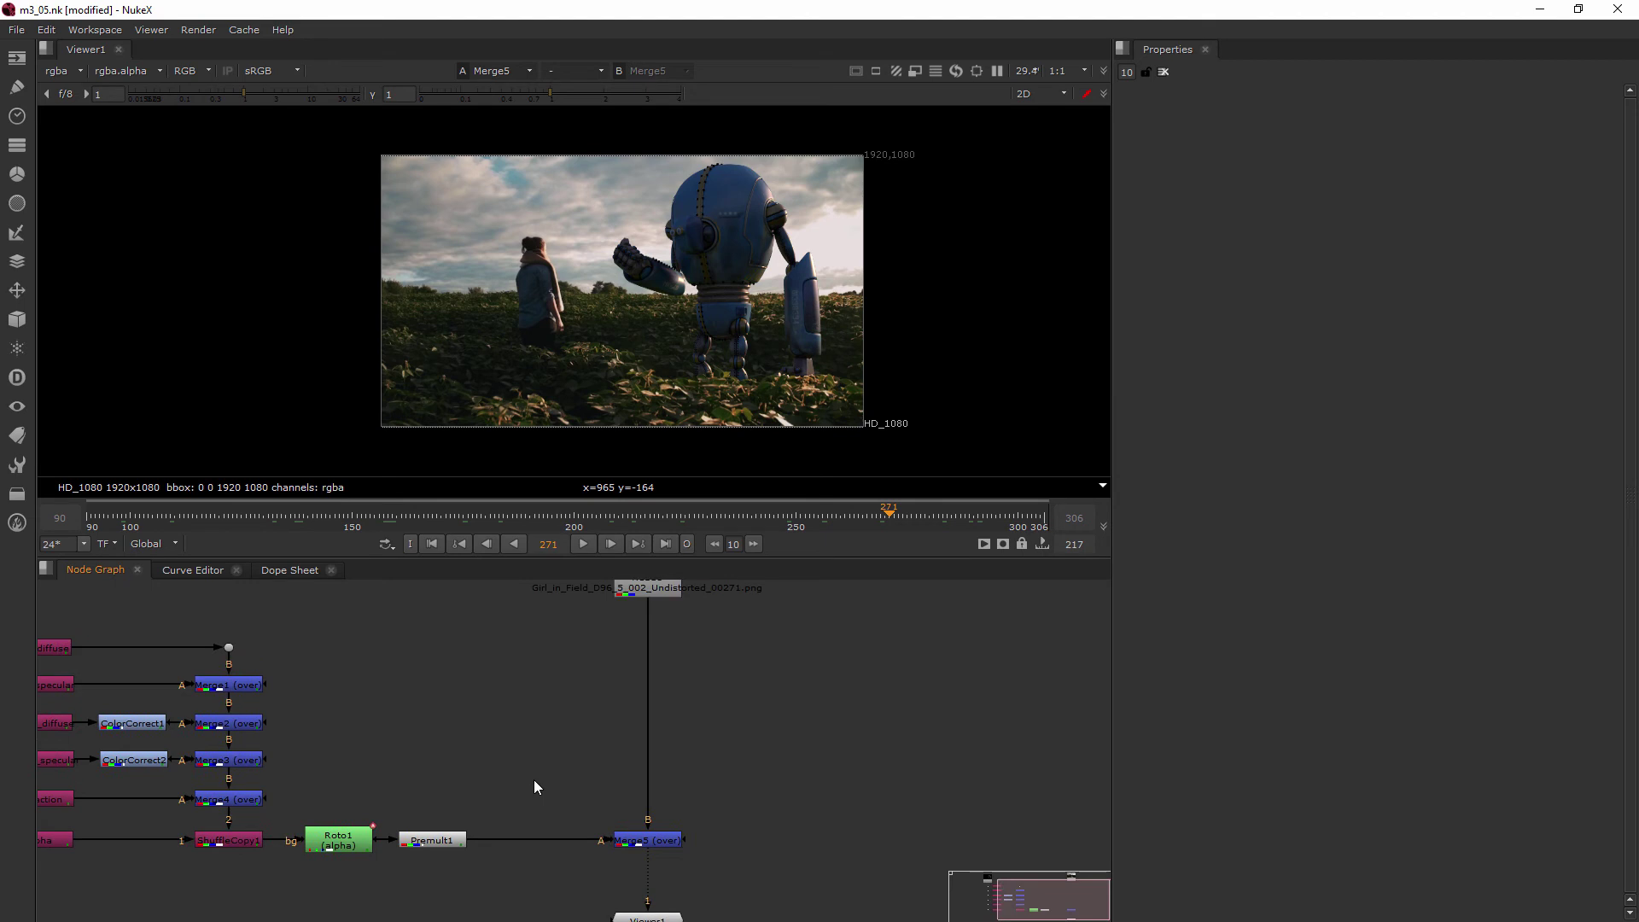
{"action": "key", "text": "Tab"}
{"action": "type", "text": "colo"}
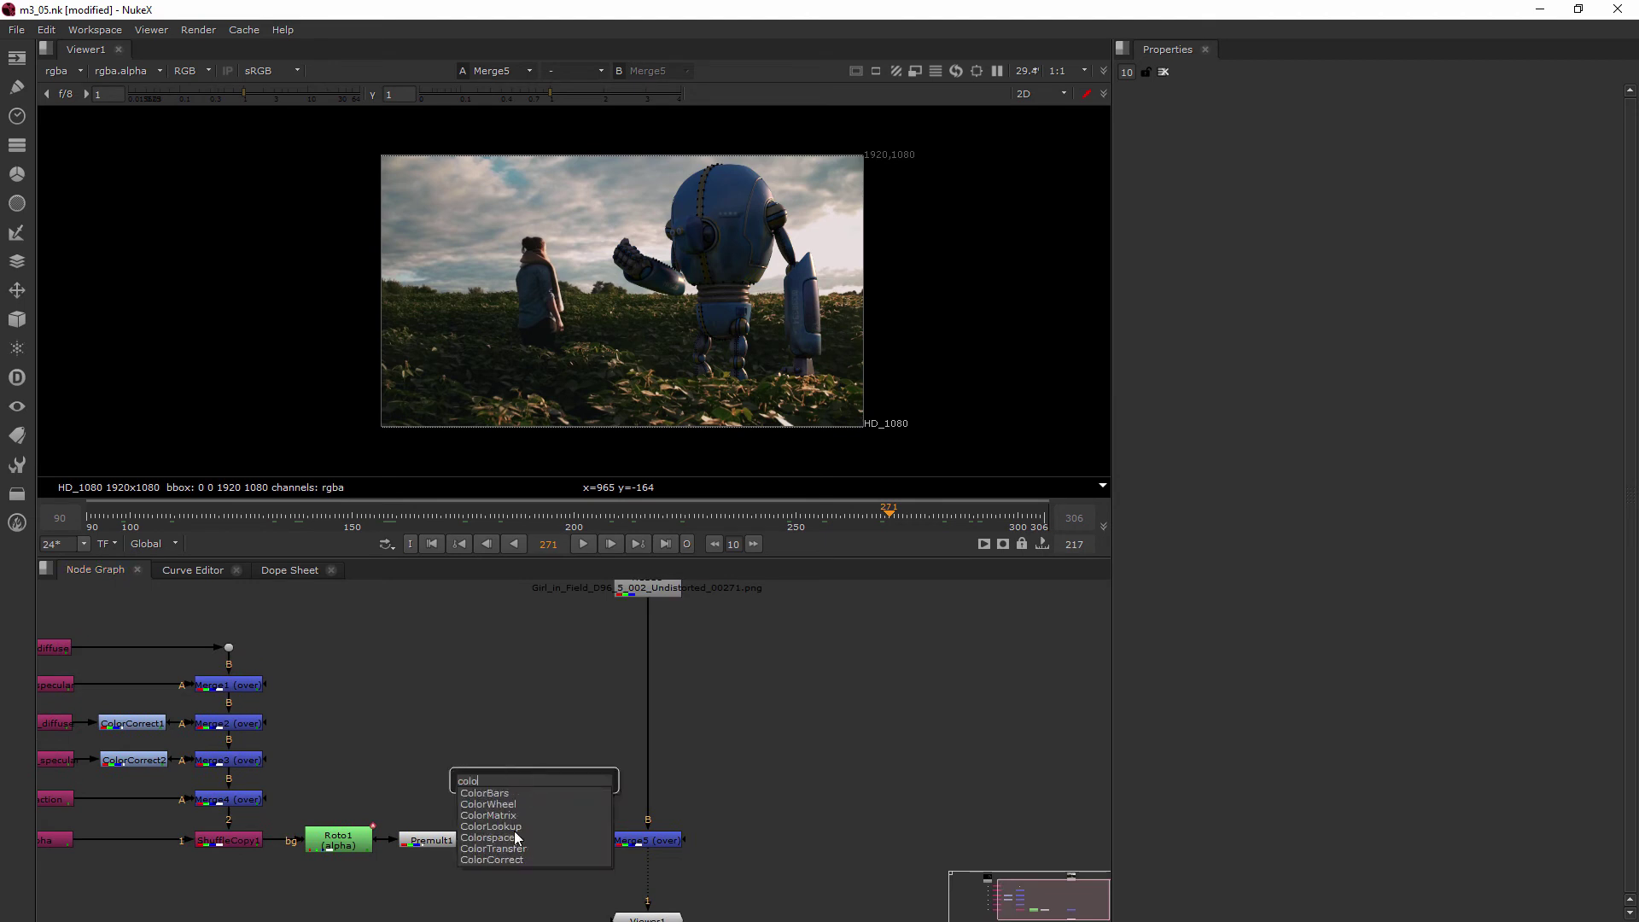
{"action": "left_click", "coordinate": [507, 859]}
{"action": "scroll", "coordinate": [585, 782], "scroll_direction": "up", "scroll_amount": 5}
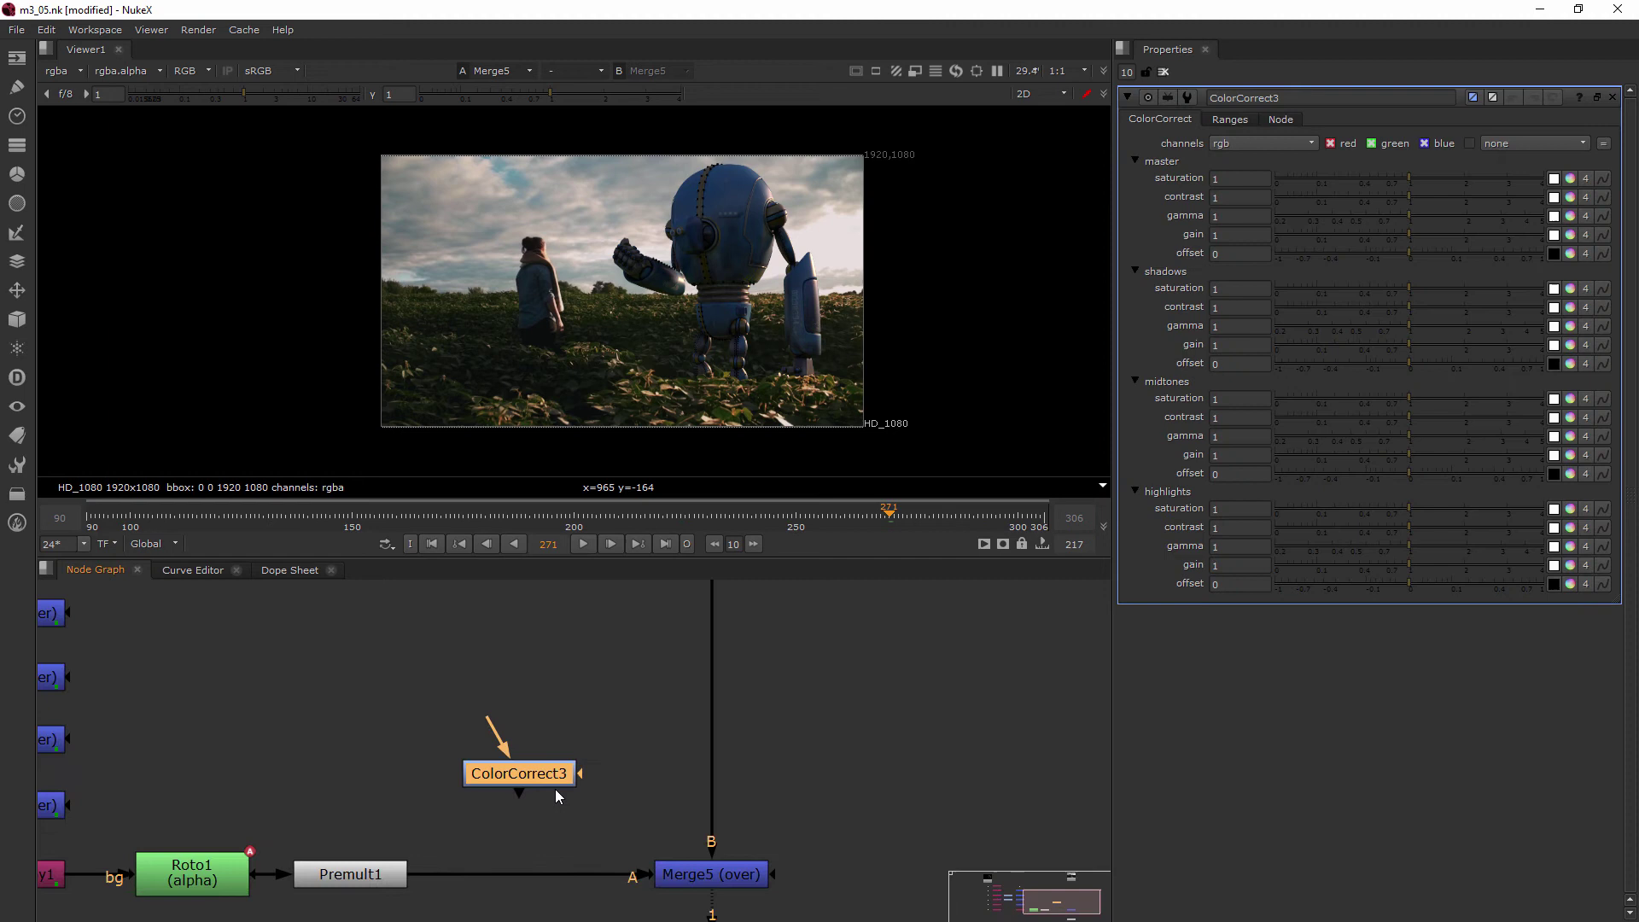
{"action": "left_click_drag", "start_coordinate": [589, 773], "coordinate": [615, 685]}
{"action": "scroll", "coordinate": [615, 683], "scroll_direction": "down", "scroll_amount": 2}
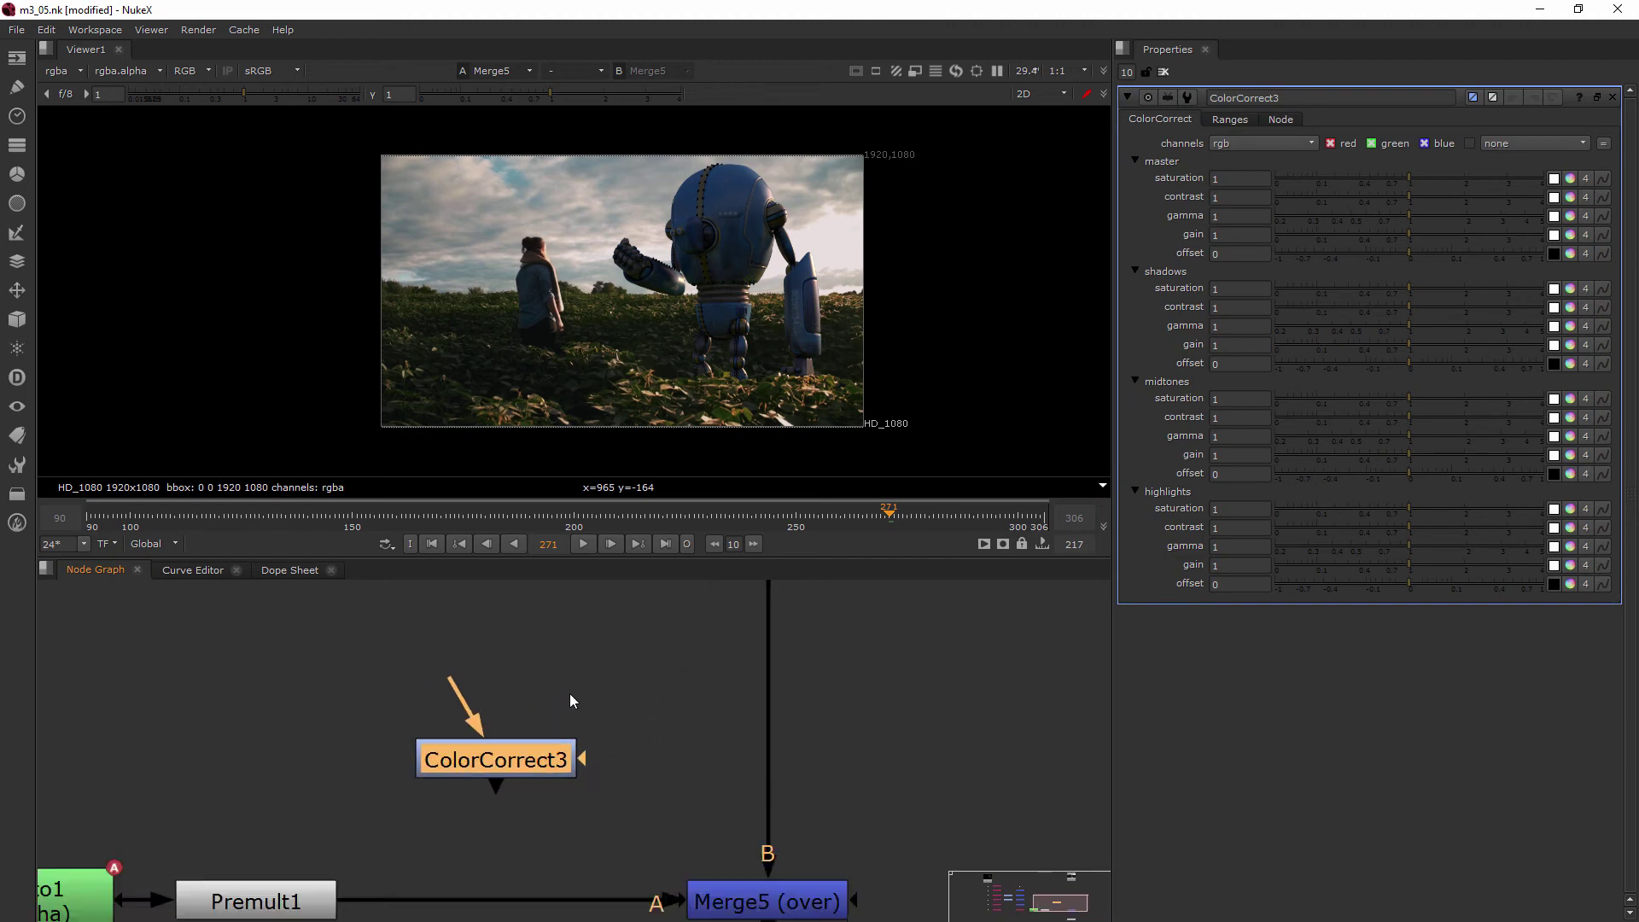
{"action": "middle_click_drag", "start_coordinate": [570, 693], "coordinate": [441, 869]}
{"action": "scroll", "coordinate": [768, 149], "scroll_direction": "up", "scroll_amount": 2}
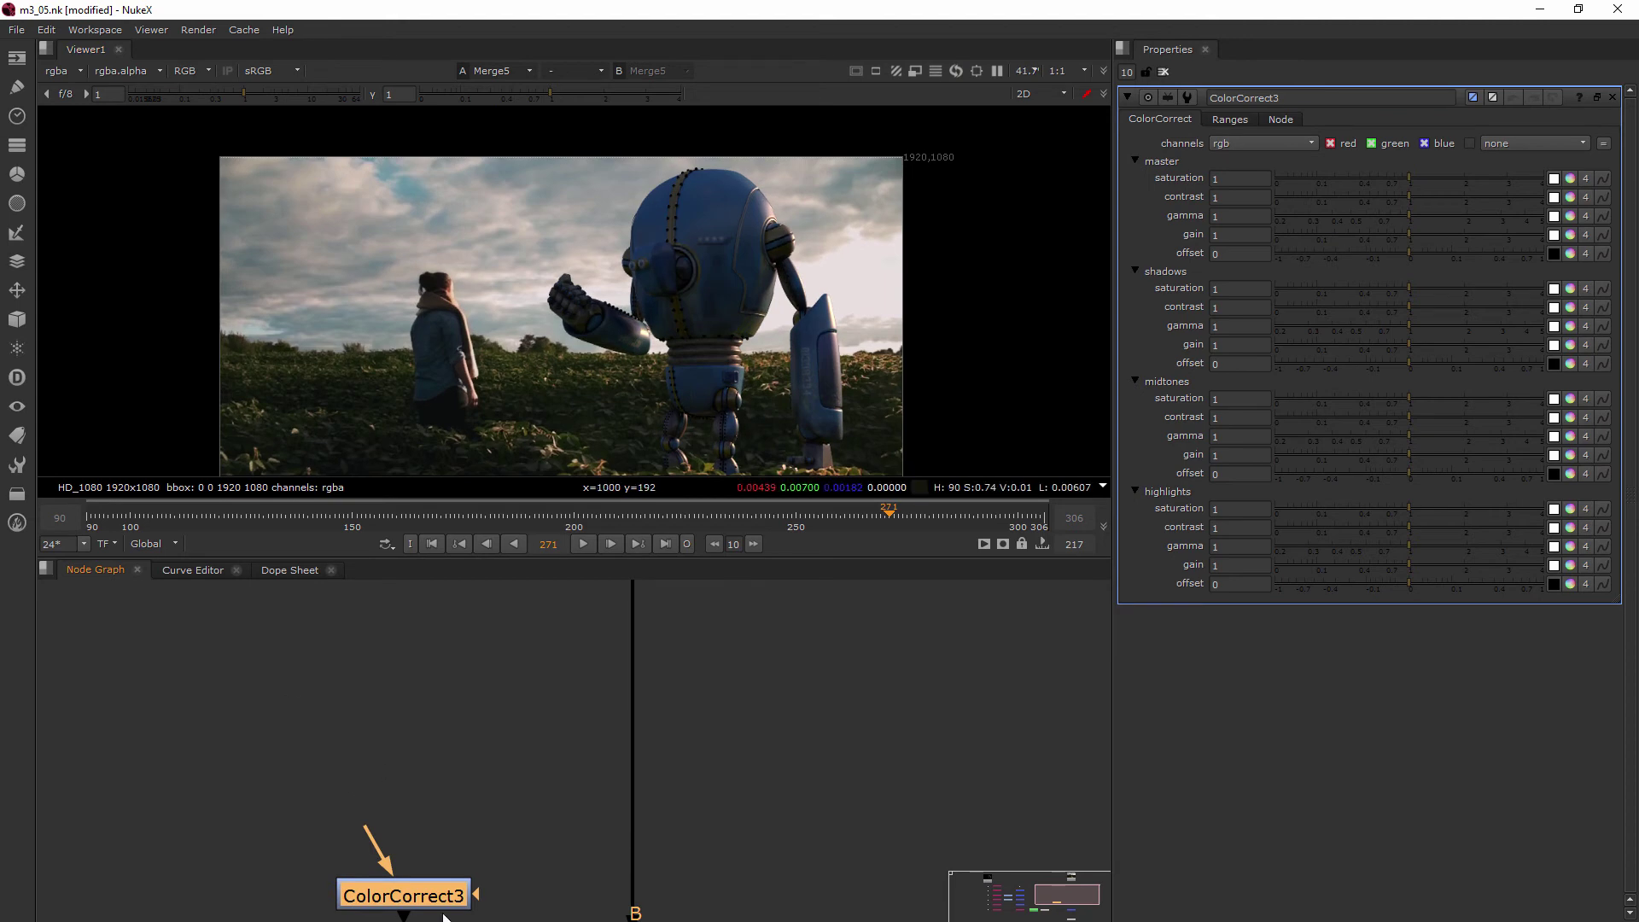
Step: Create a new Roto node from the 'roto' node search
{"action": "left_click", "coordinate": [541, 757]}
{"action": "key", "text": "Tab"}
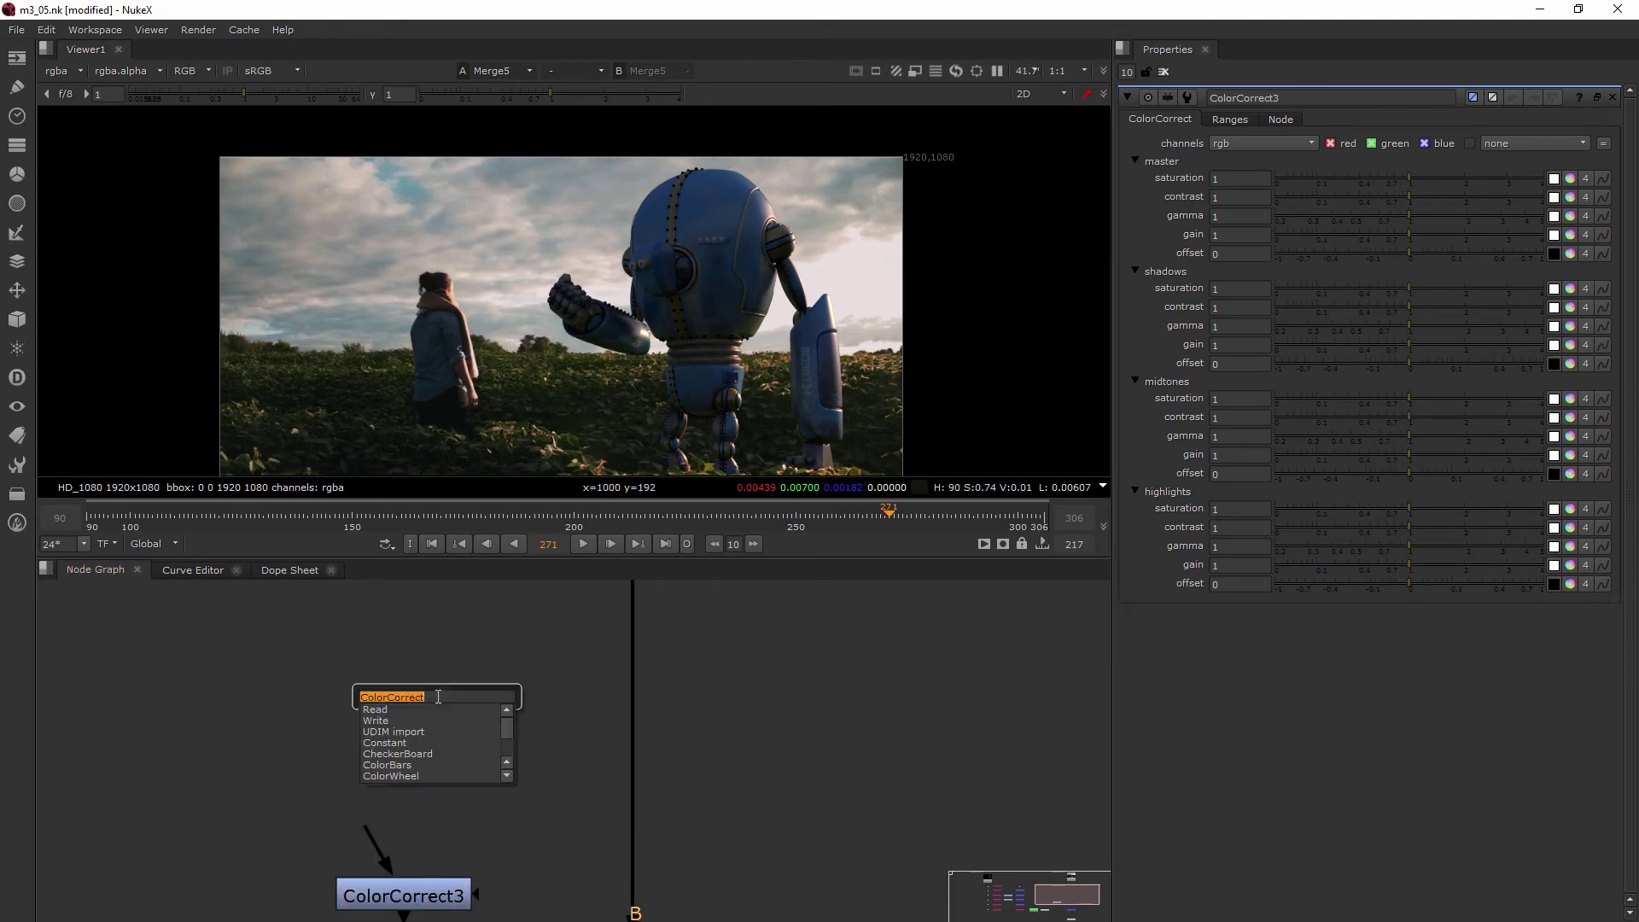
{"action": "type", "text": "roto"}
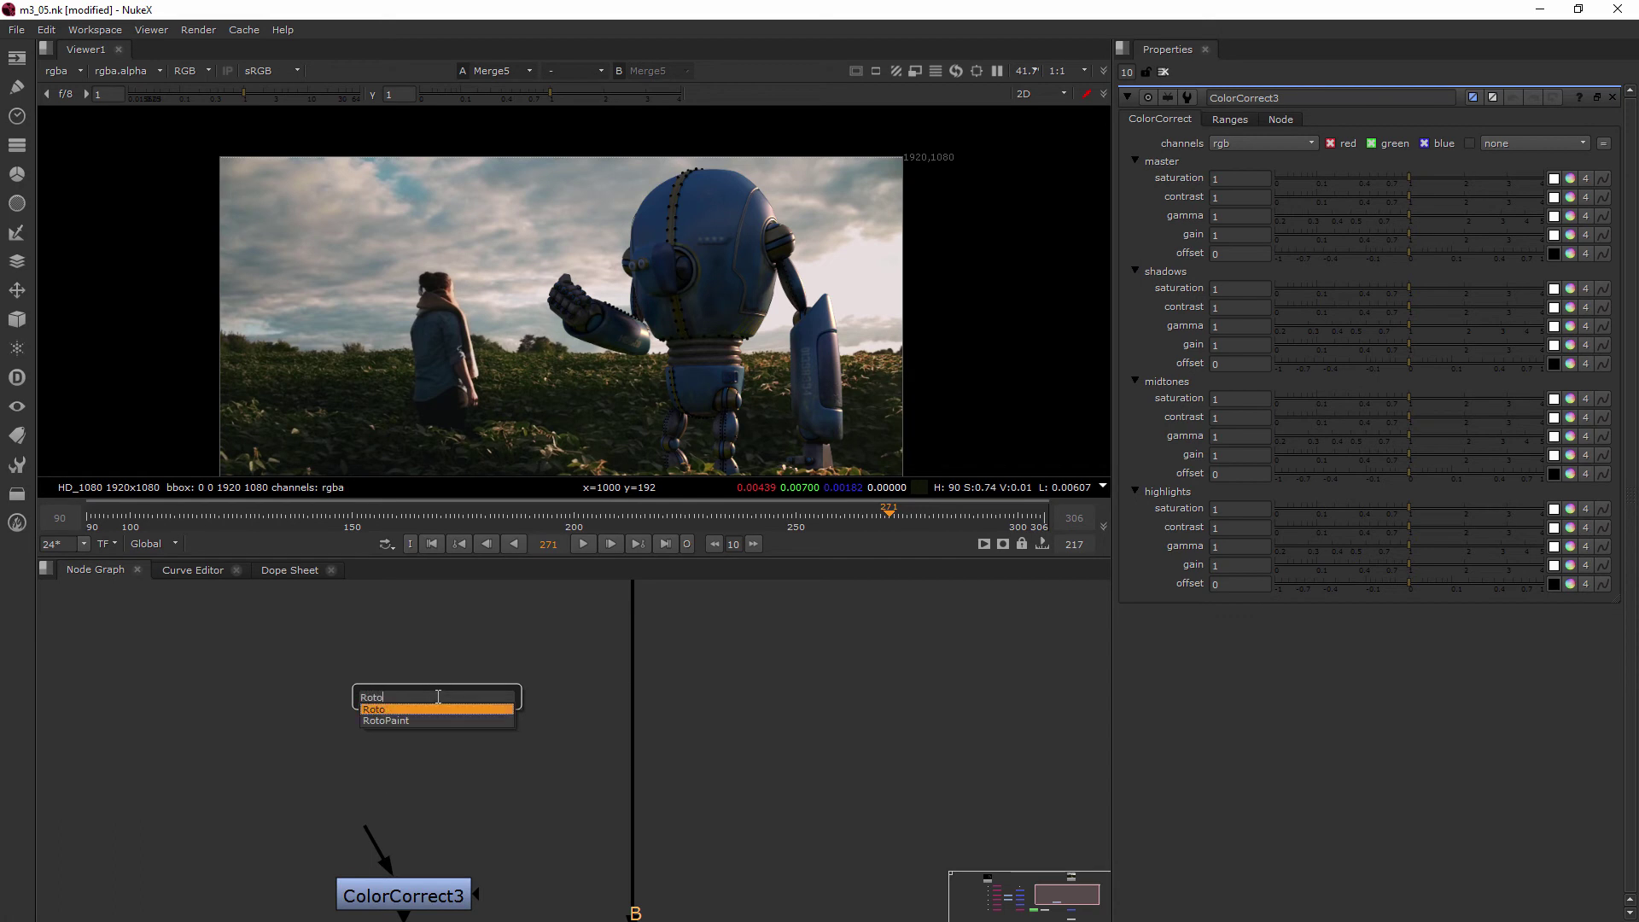
{"action": "key", "text": "Return"}
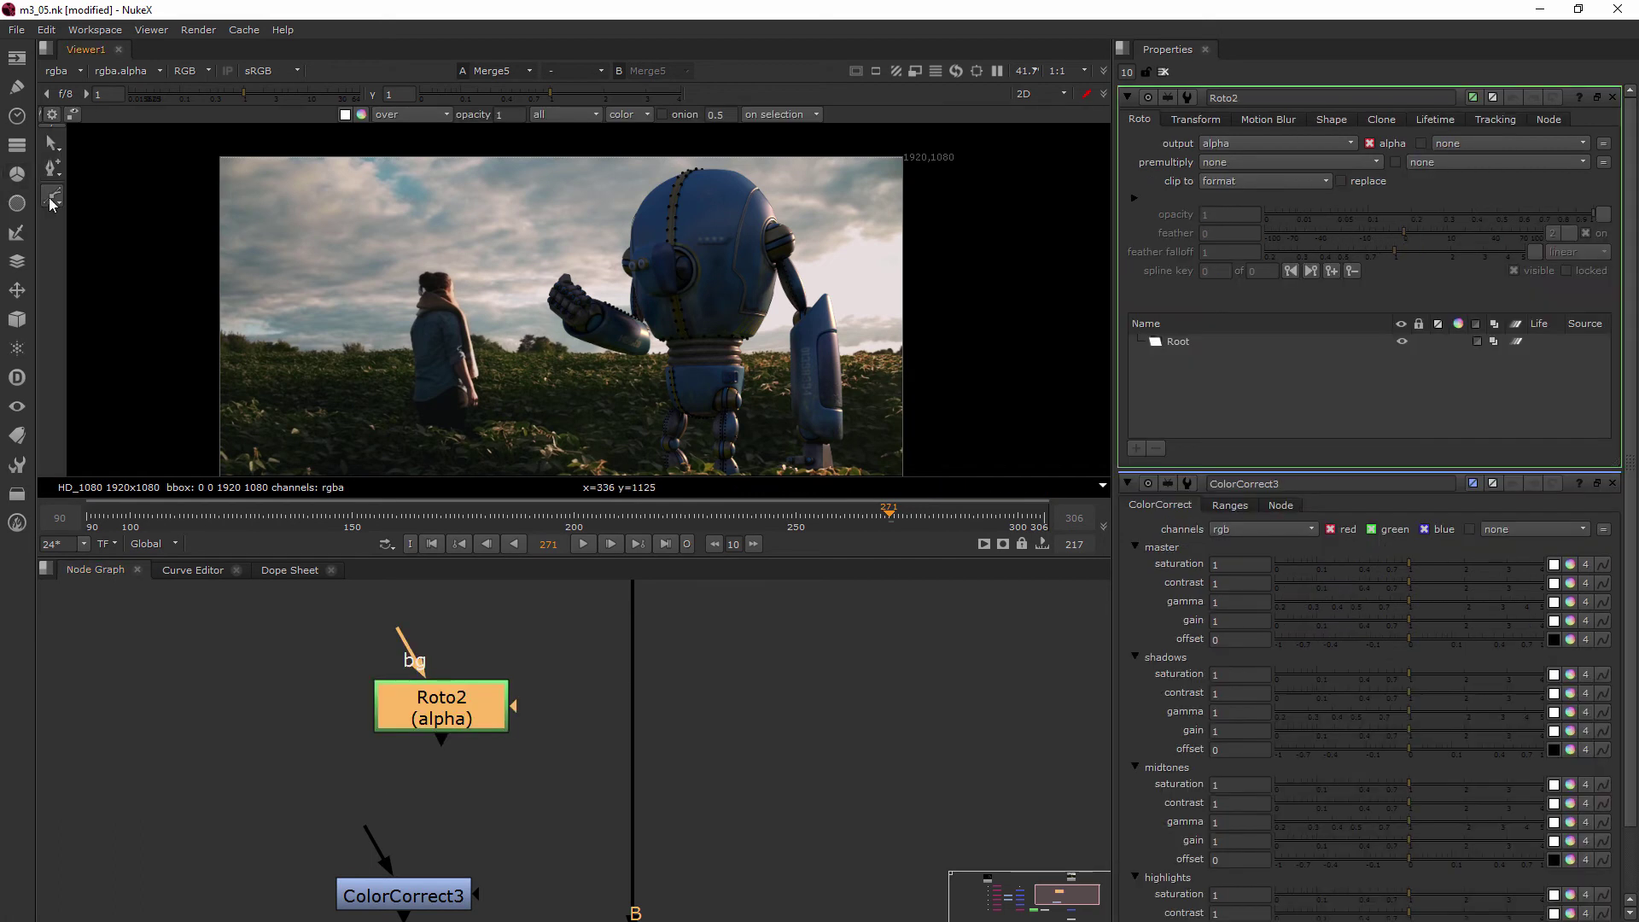
Step: Start a Bezier shape with points along the top of the robot's back
{"action": "left_click_drag", "start_coordinate": [52, 195], "coordinate": [153, 202]}
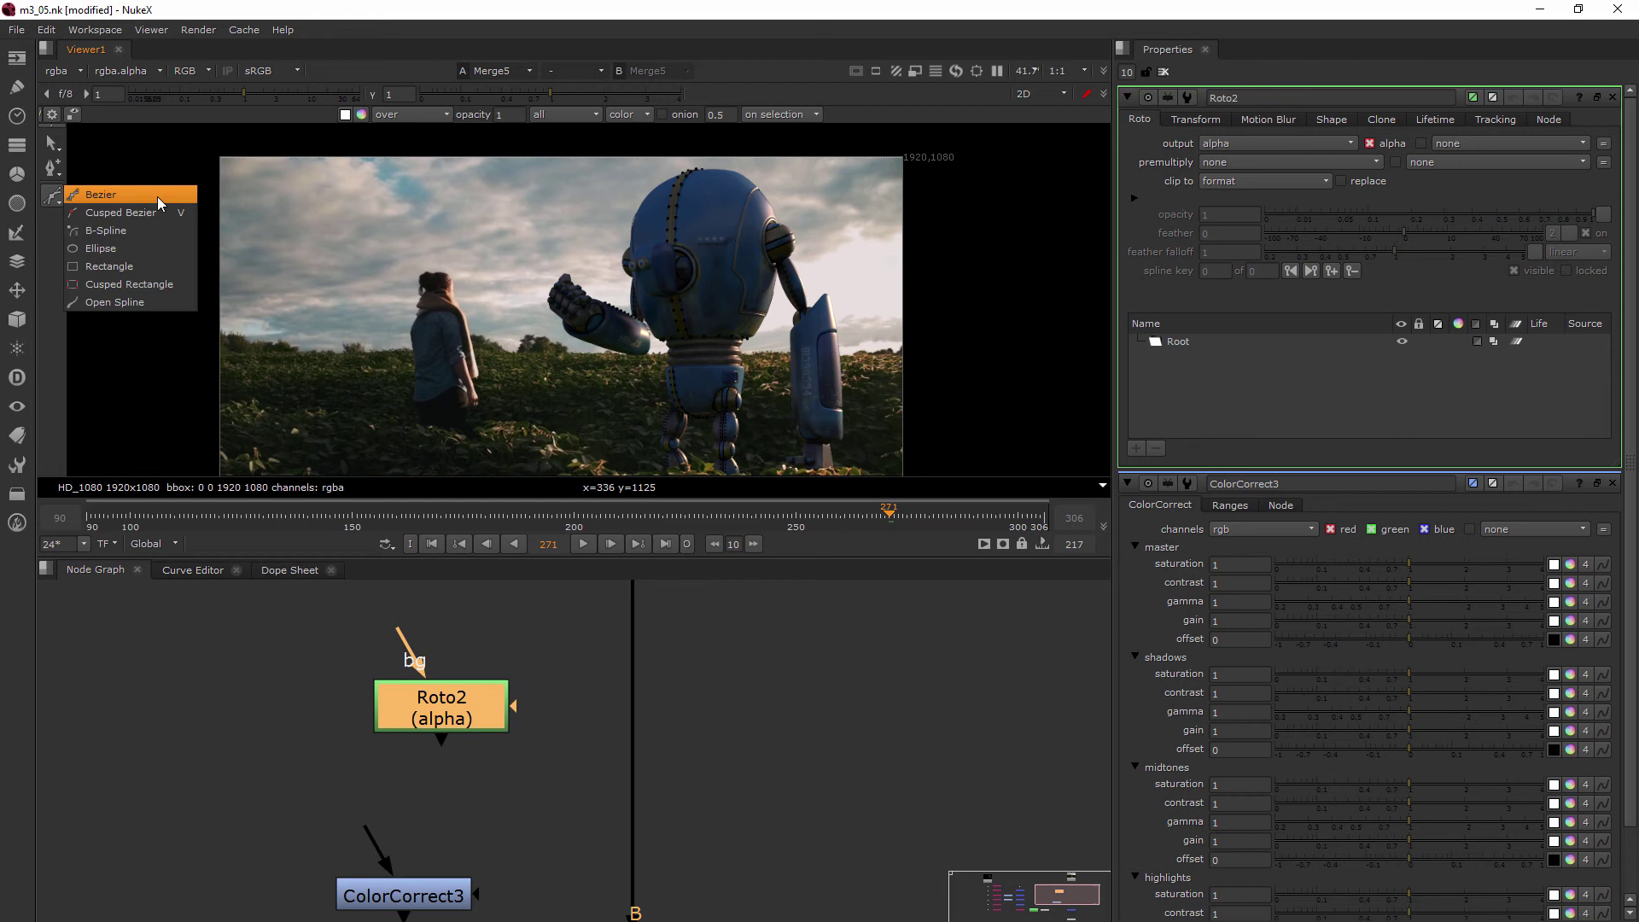
{"action": "left_click", "coordinate": [157, 196]}
{"action": "left_click", "coordinate": [652, 165]}
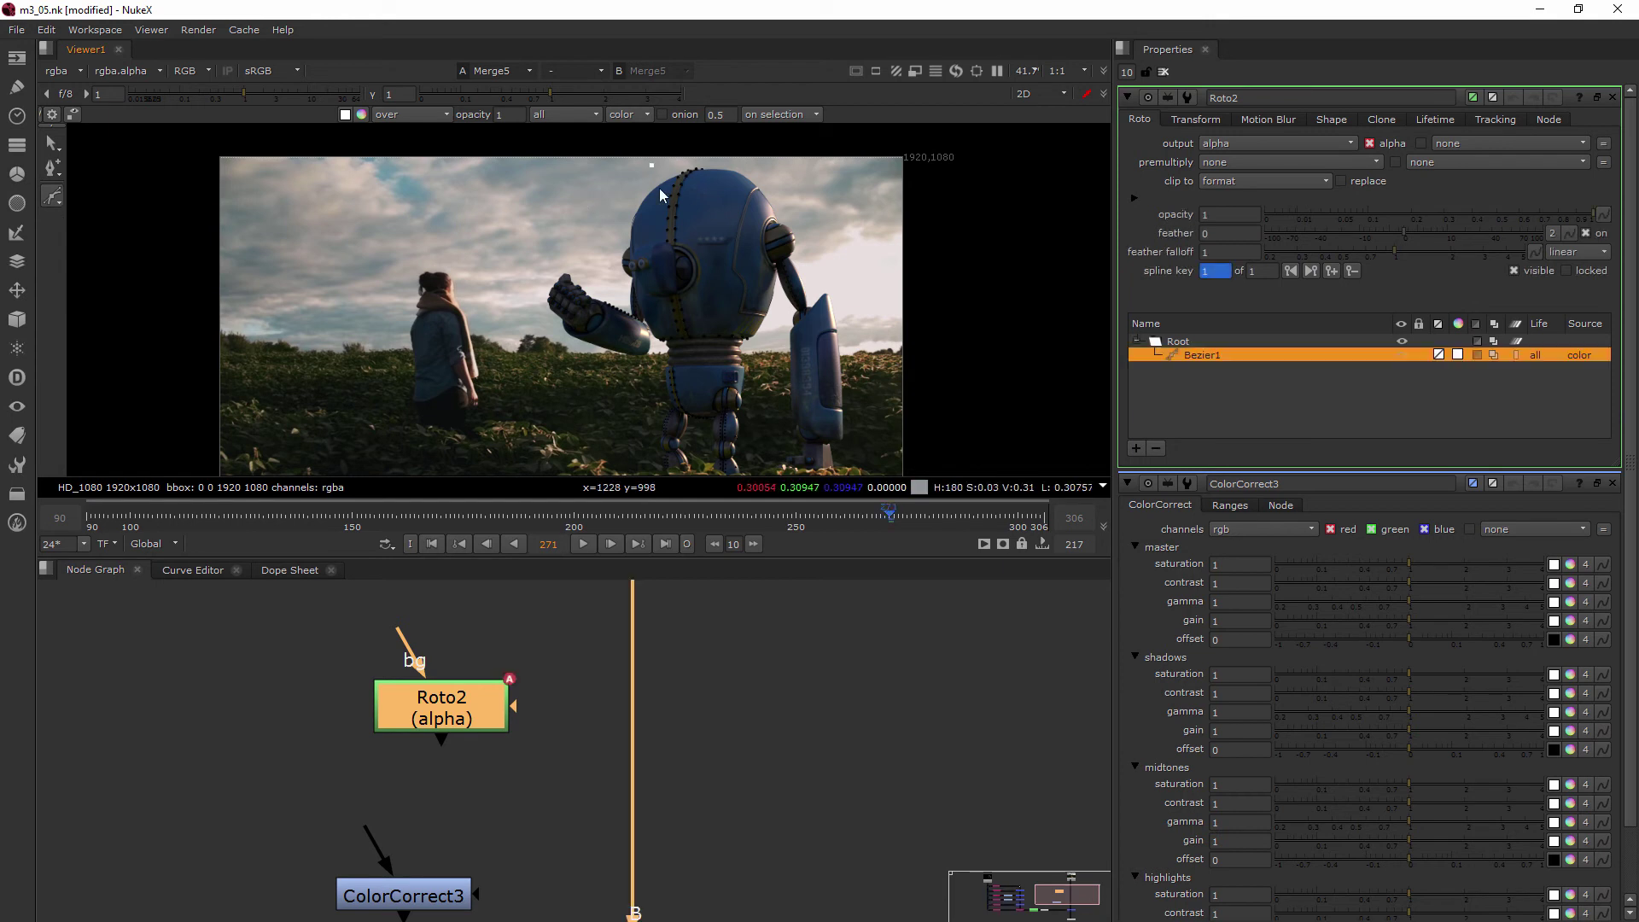
{"action": "left_click", "coordinate": [693, 195]}
{"action": "left_click", "coordinate": [772, 220]}
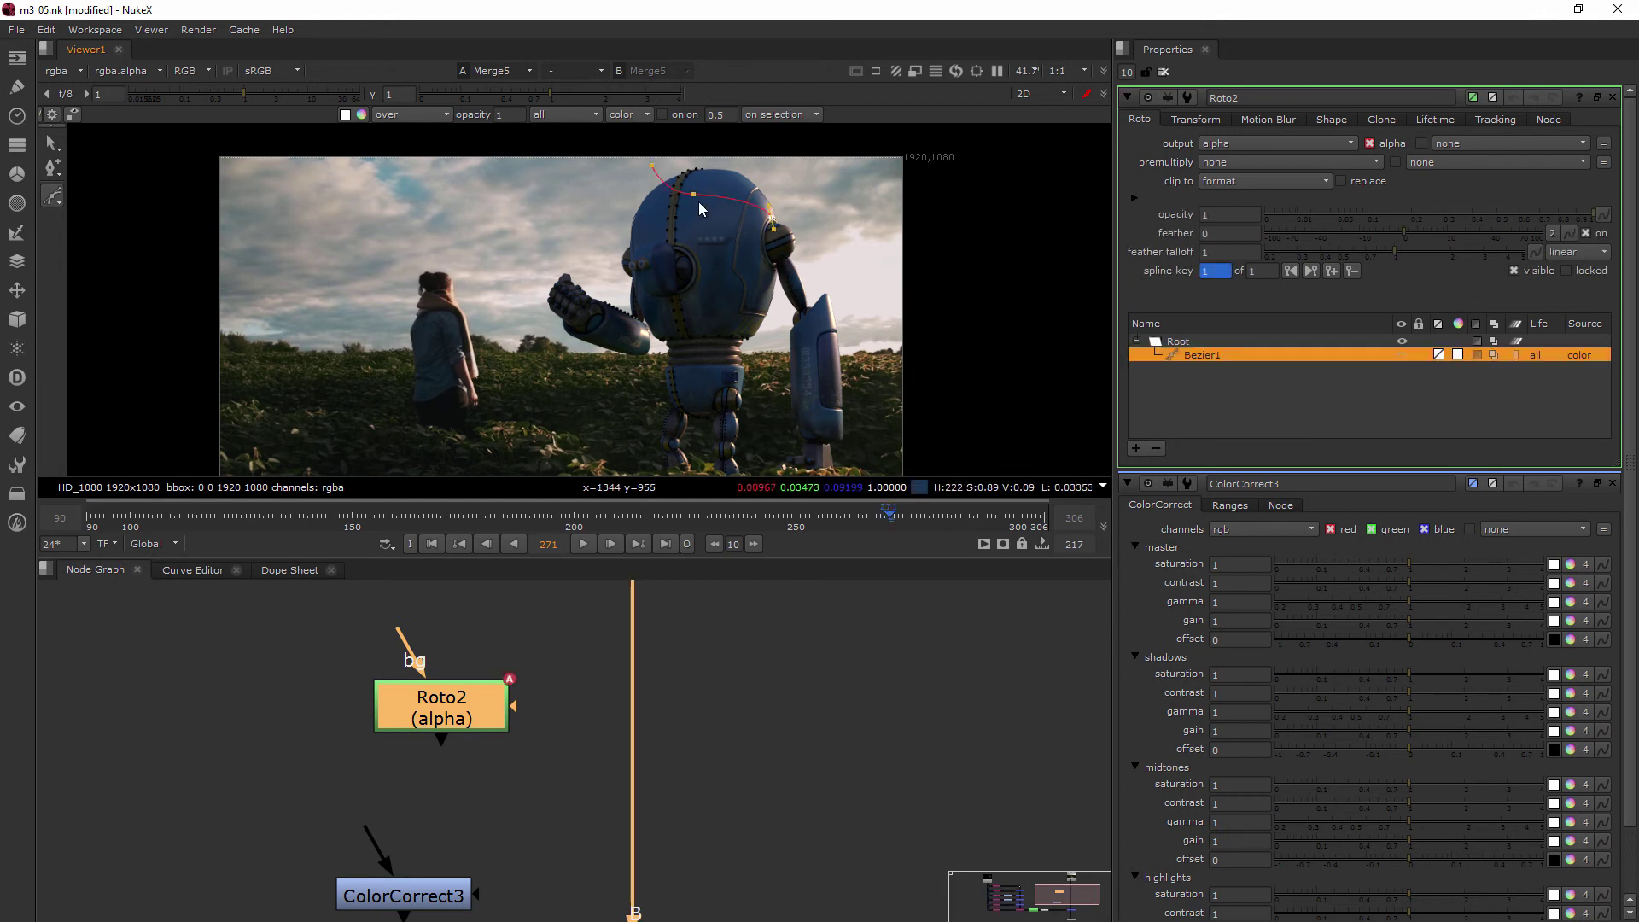
{"action": "key", "text": "ctrl+z"}
{"action": "left_click_drag", "start_coordinate": [693, 194], "coordinate": [684, 179]}
Step: Finish the Bezier around the upper back and shoulder, close it, and tweak its points
{"action": "left_click", "coordinate": [749, 192]}
{"action": "left_click", "coordinate": [765, 230]}
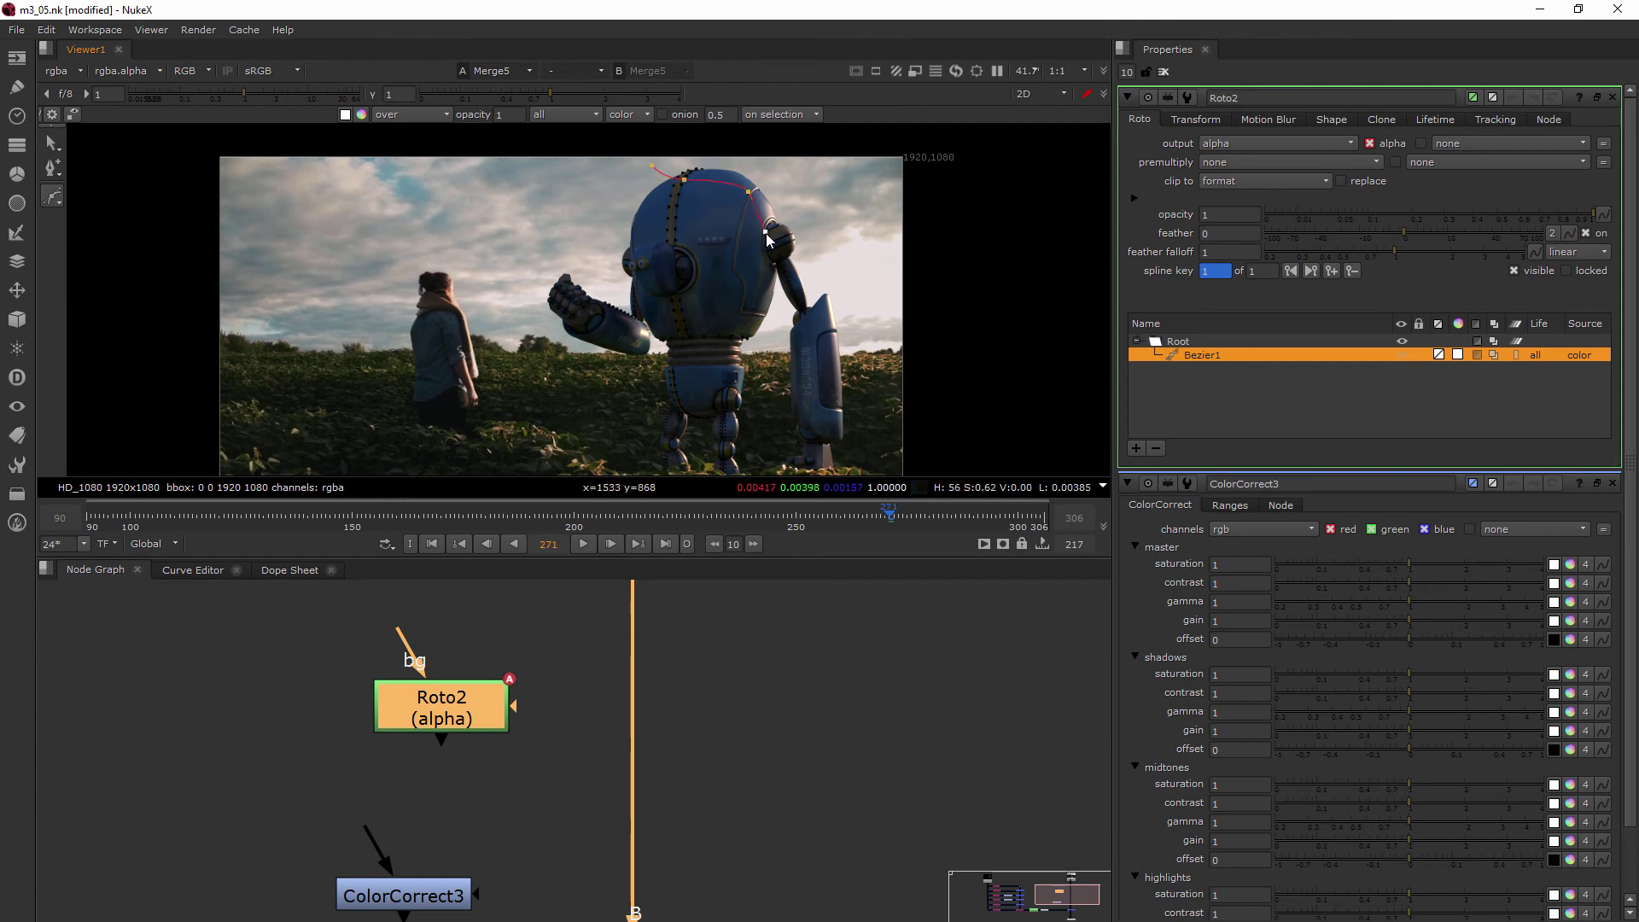
{"action": "left_click", "coordinate": [790, 236]}
{"action": "left_click", "coordinate": [830, 208]}
{"action": "left_click", "coordinate": [806, 150]}
{"action": "left_click", "coordinate": [708, 139]}
{"action": "left_click", "coordinate": [651, 165]}
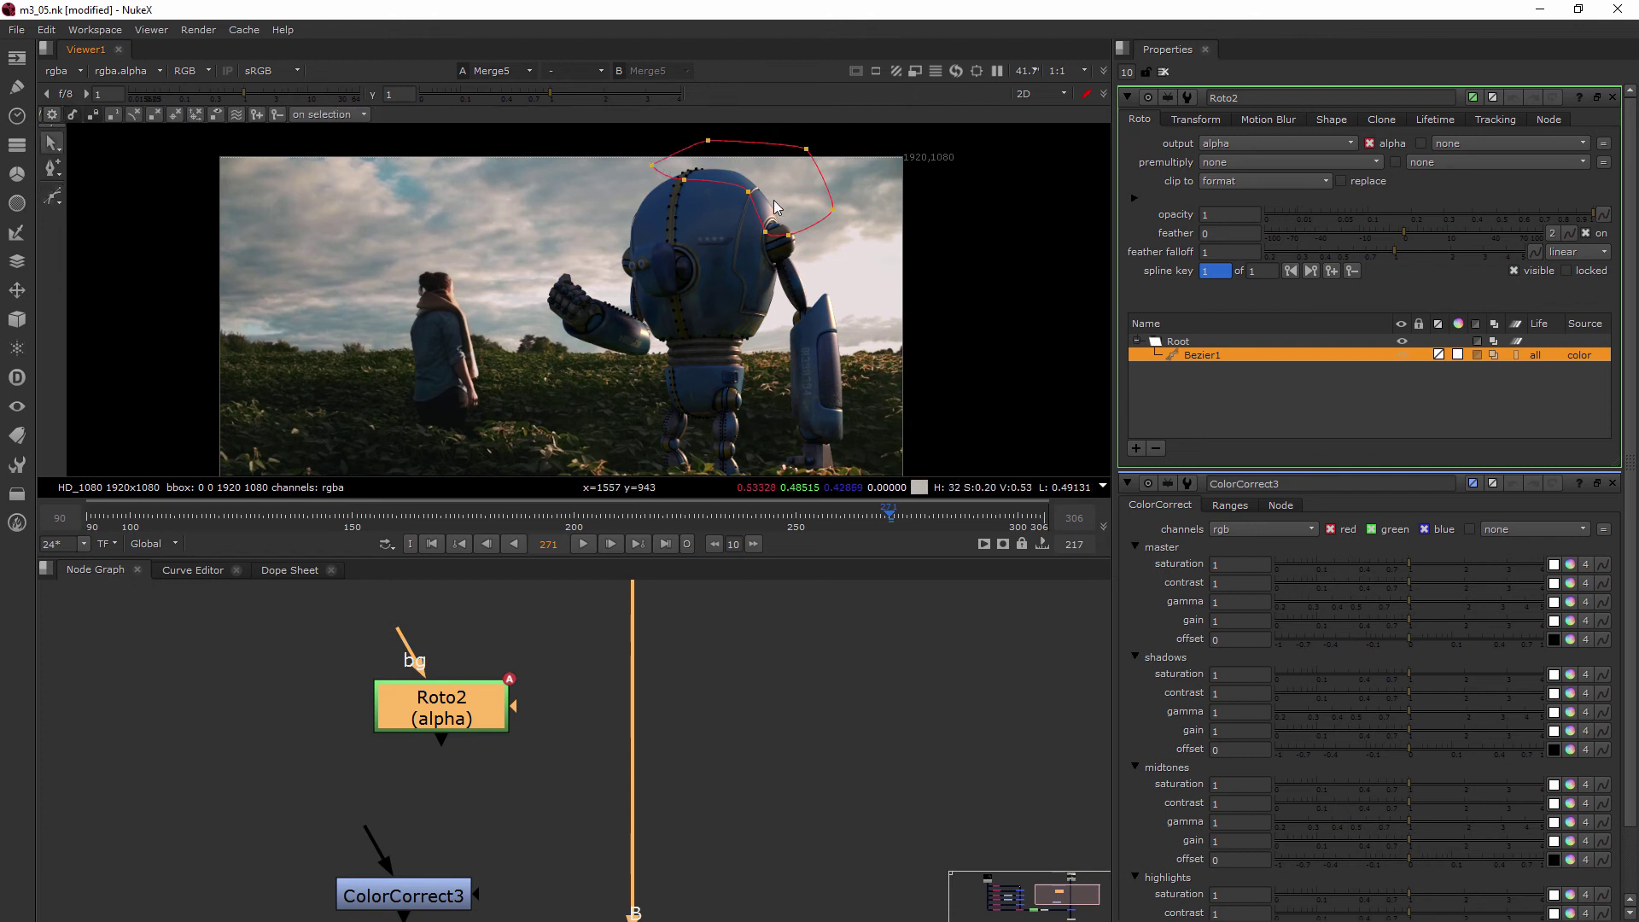
{"action": "left_click_drag", "start_coordinate": [749, 191], "coordinate": [748, 200]}
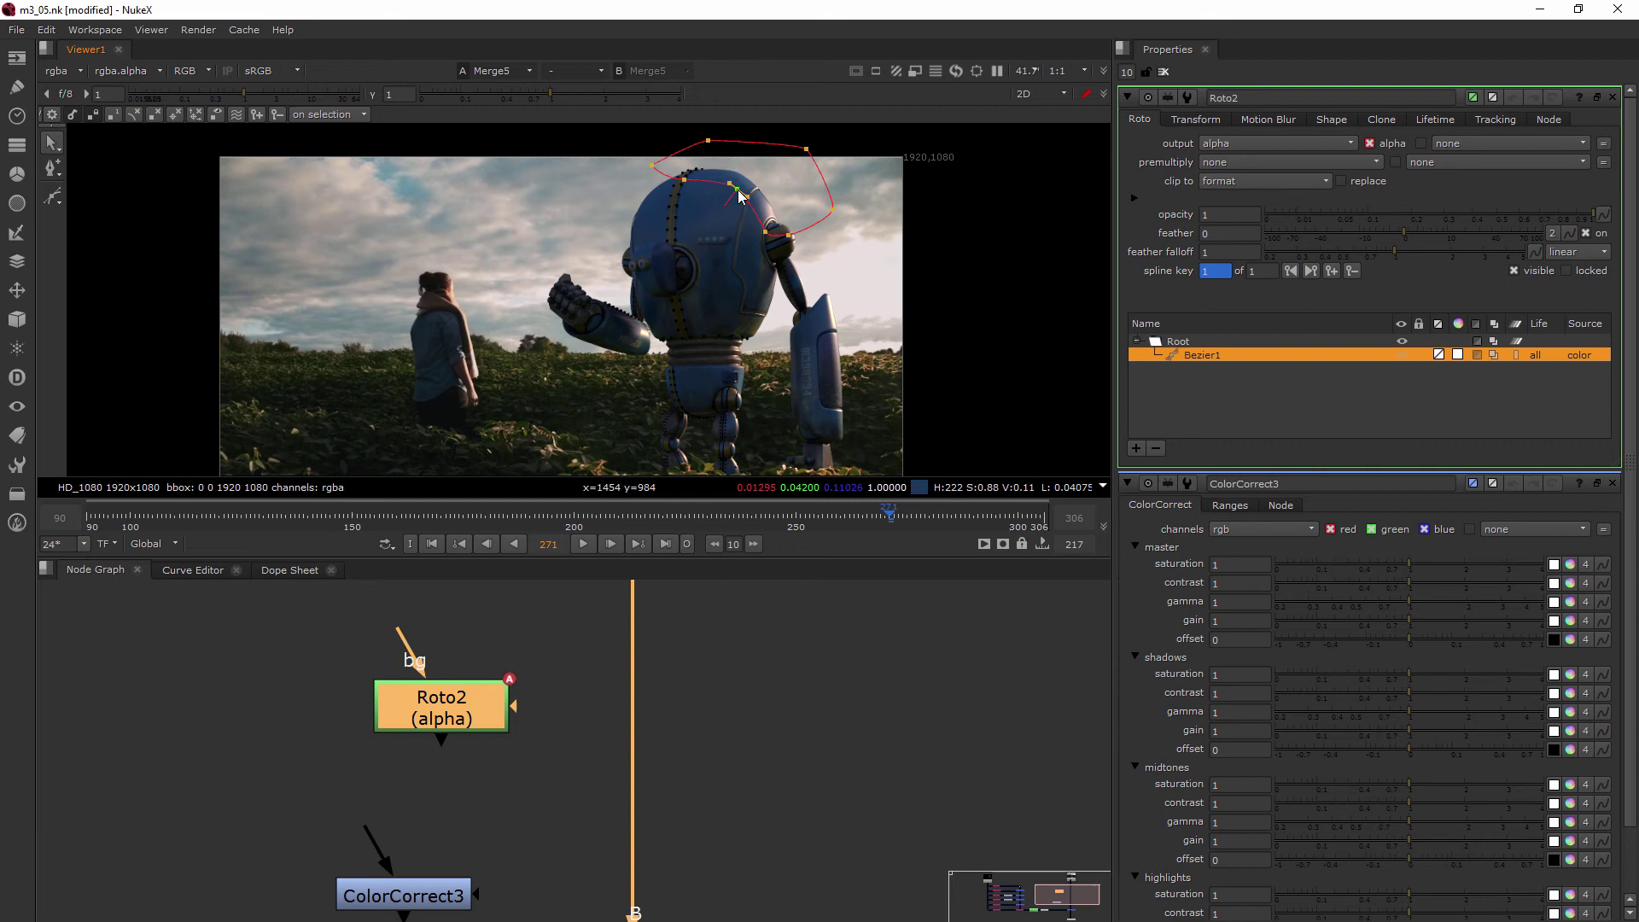
{"action": "left_click", "coordinate": [787, 235]}
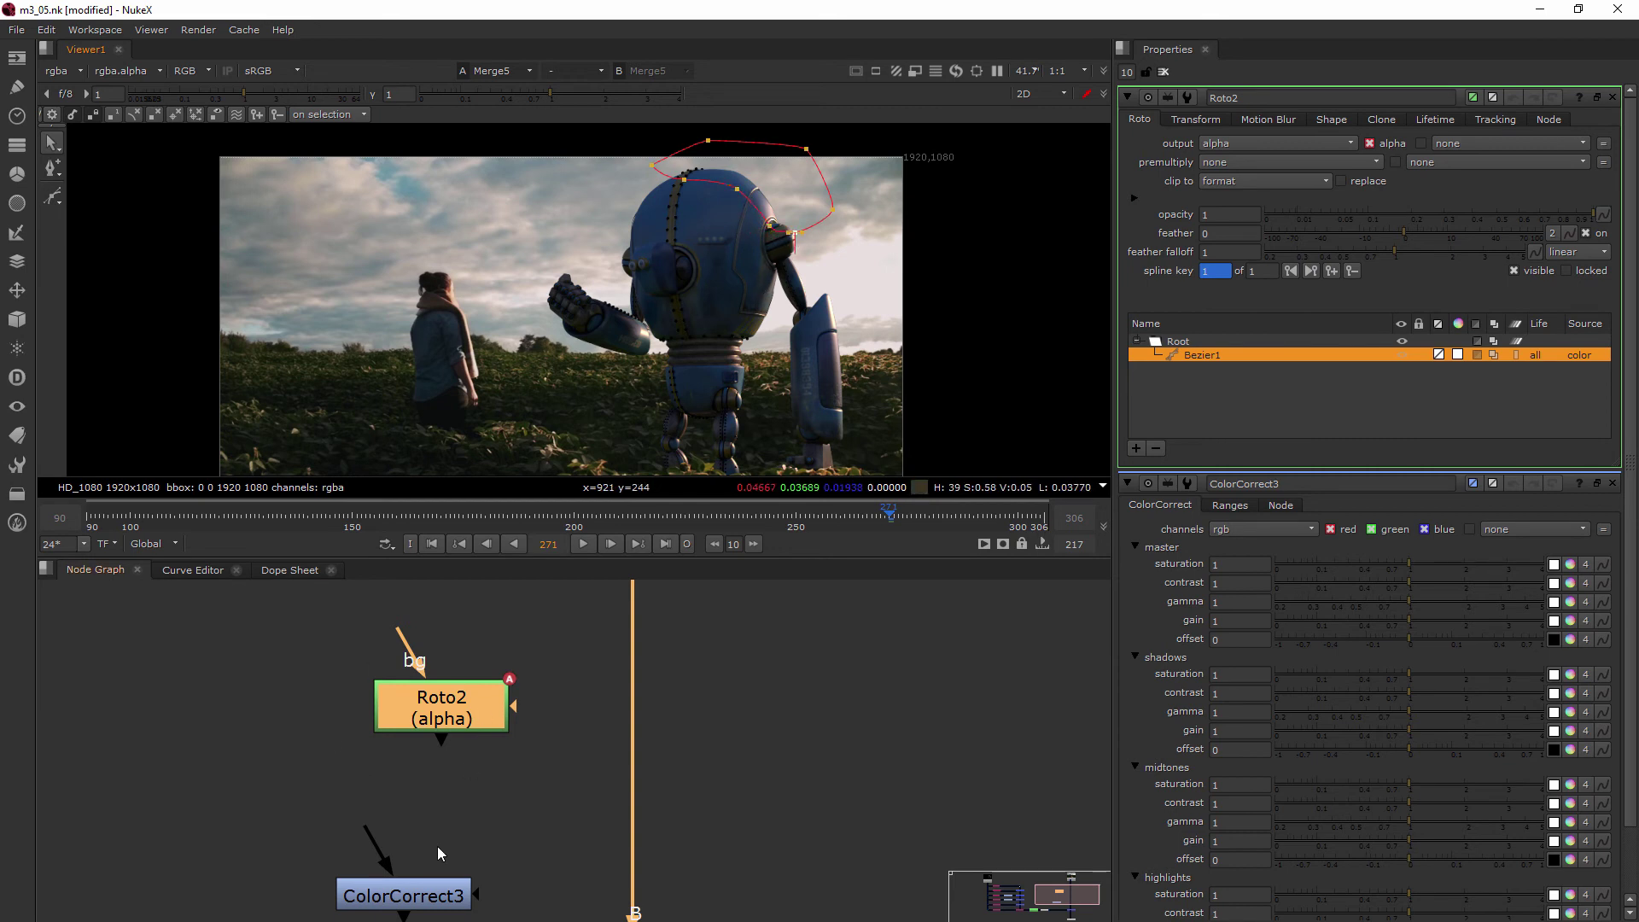
{"action": "scroll", "coordinate": [437, 847], "scroll_direction": "down", "scroll_amount": 2}
Step: Insert ColorCorrect3 between Premult1 and Merge5
{"action": "left_click_drag", "start_coordinate": [412, 806], "coordinate": [424, 892]}
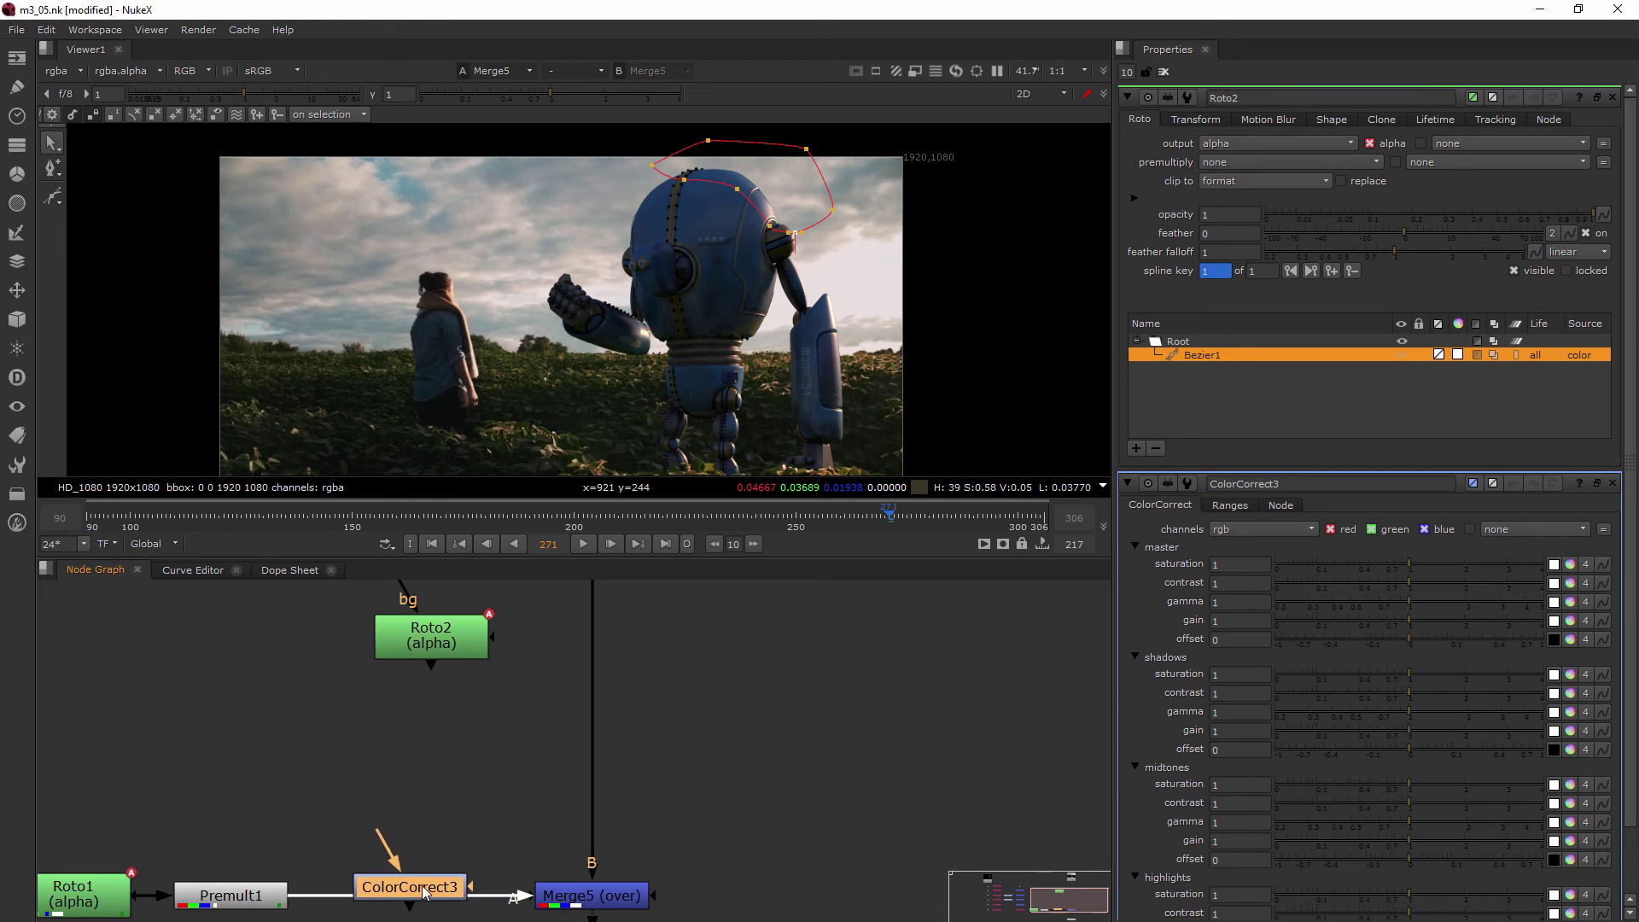
{"action": "scroll", "coordinate": [406, 837], "scroll_direction": "down", "scroll_amount": 2}
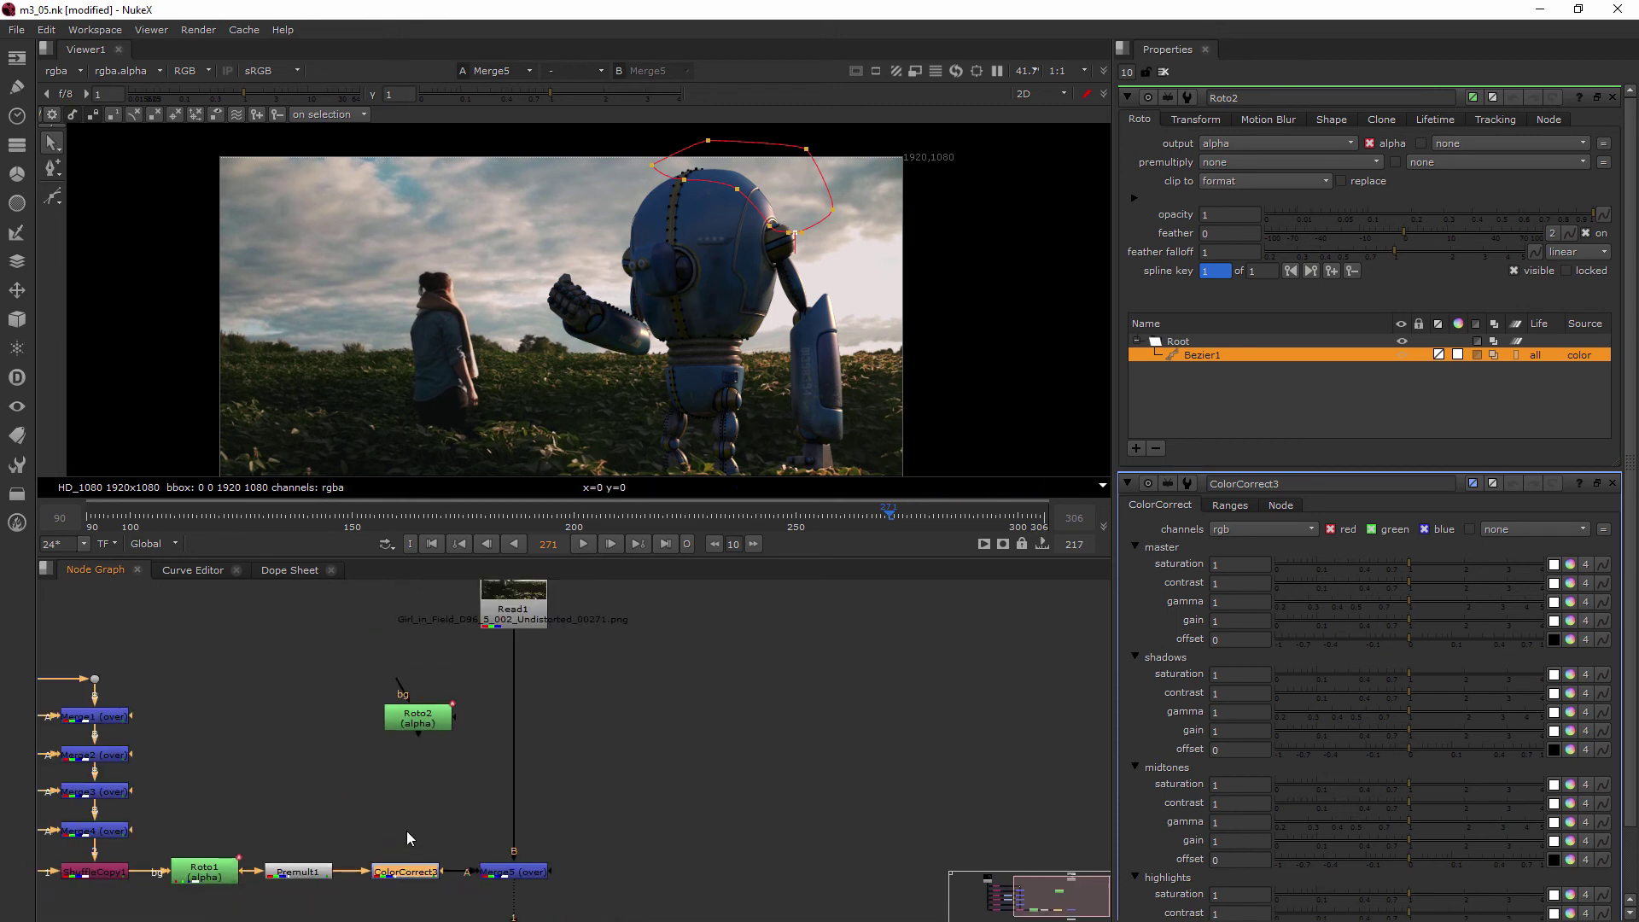
{"action": "left_click", "coordinate": [495, 850]}
Step: Raise ColorCorrect3's master gain to 3.35 and reposition the node
{"action": "left_click", "coordinate": [413, 847]}
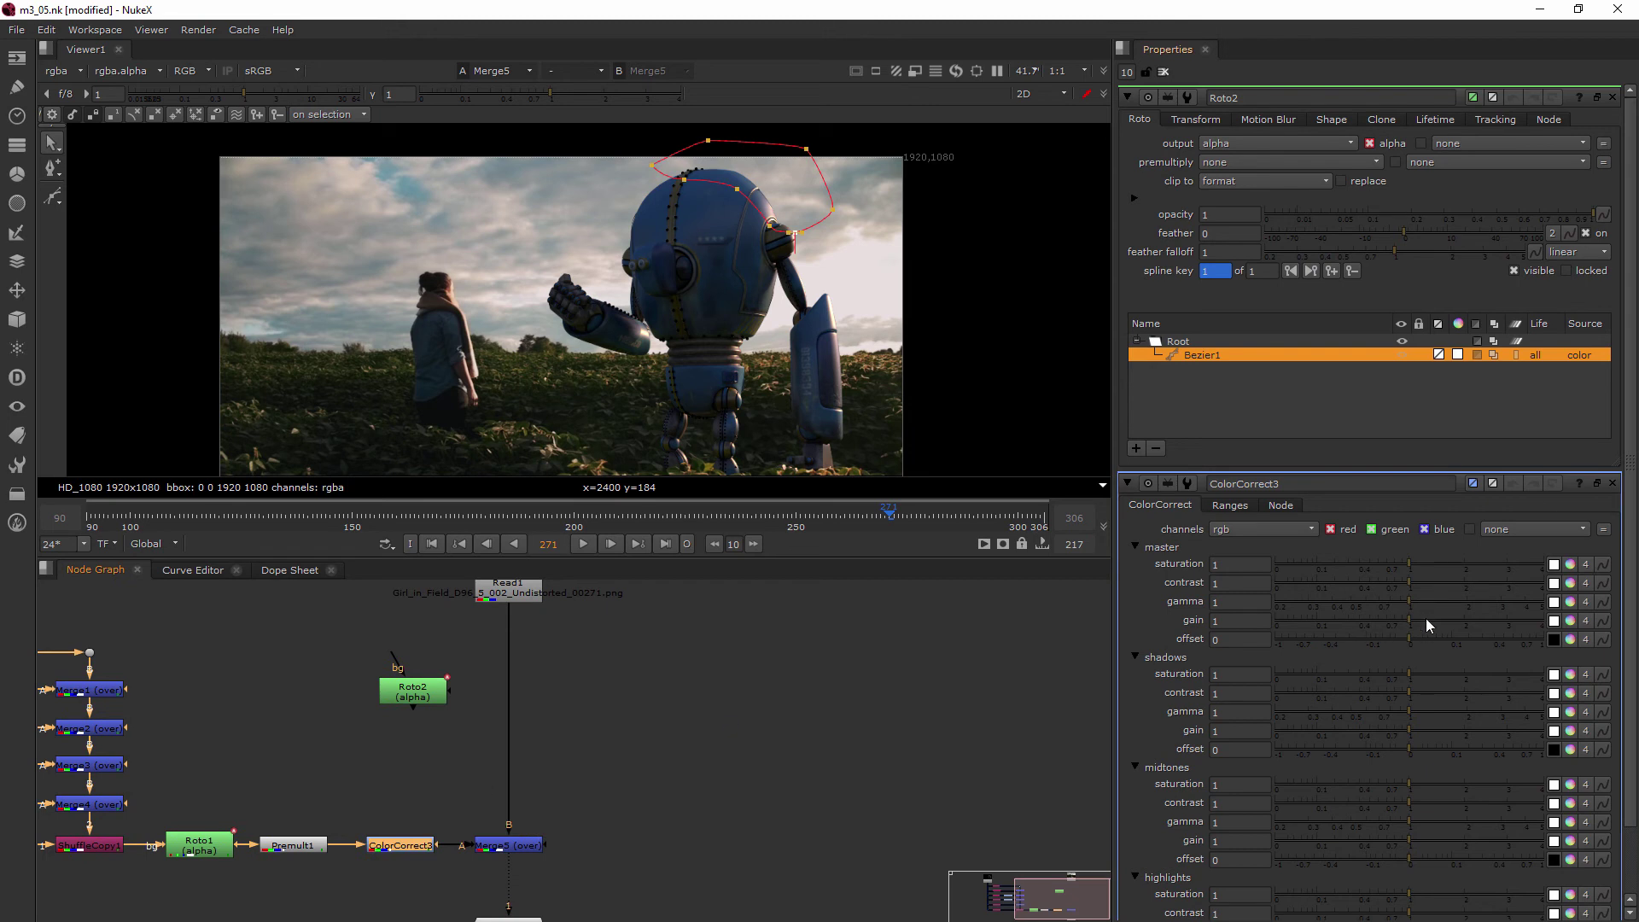
{"action": "left_click_drag", "start_coordinate": [1427, 619], "coordinate": [1535, 623]}
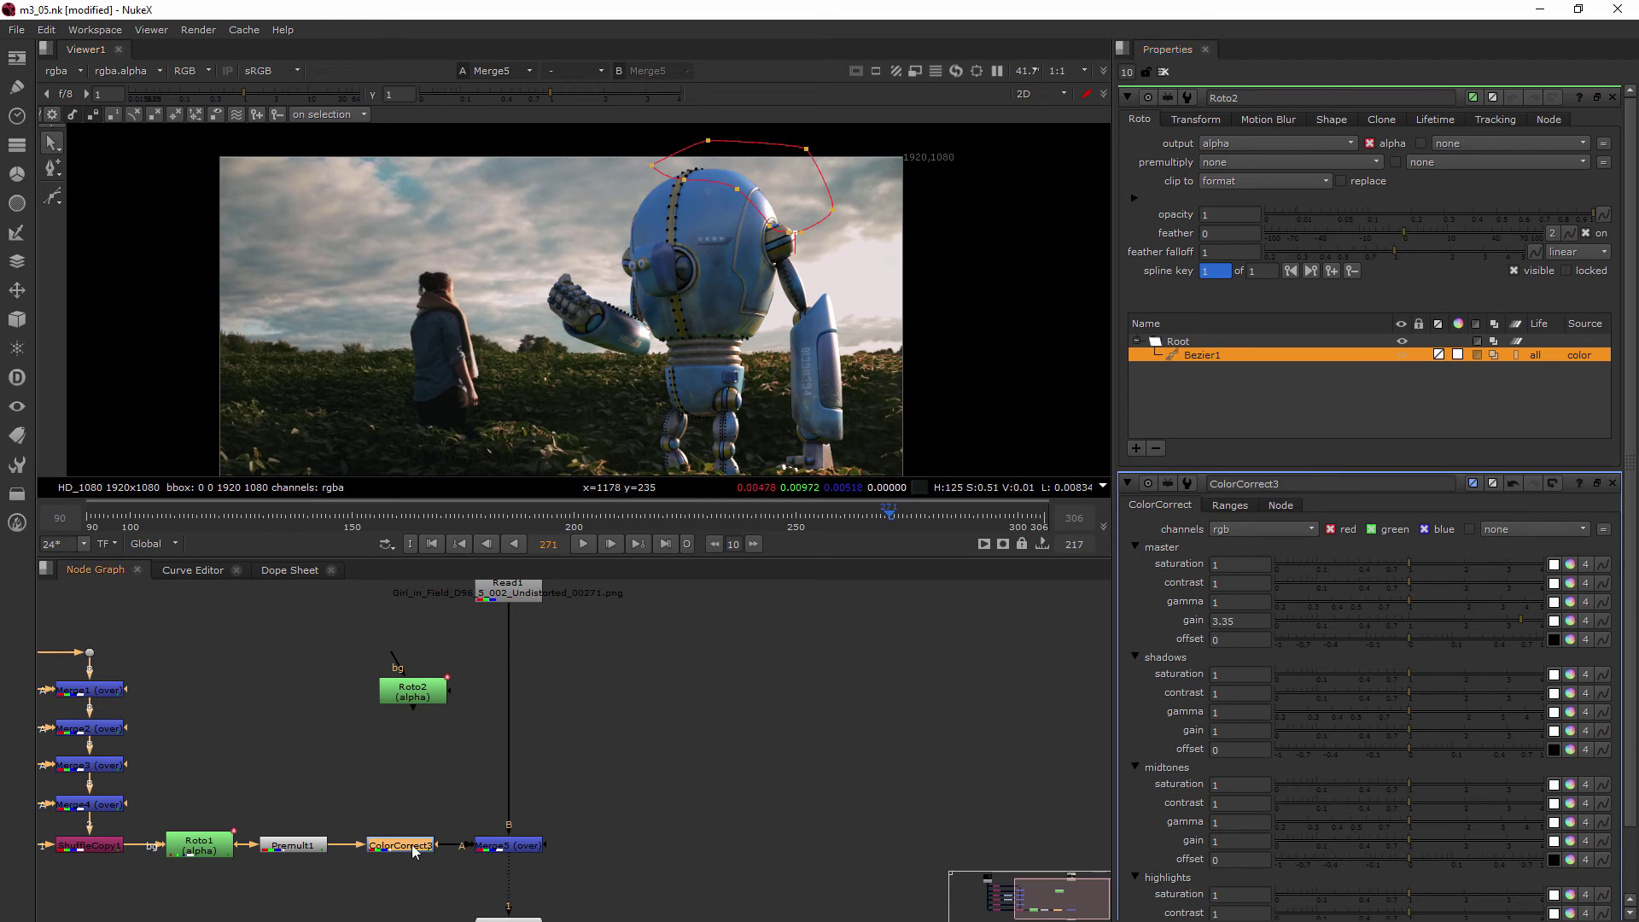
{"action": "left_click_drag", "start_coordinate": [413, 856], "coordinate": [416, 899]}
{"action": "scroll", "coordinate": [402, 789], "scroll_direction": "up", "scroll_amount": 3}
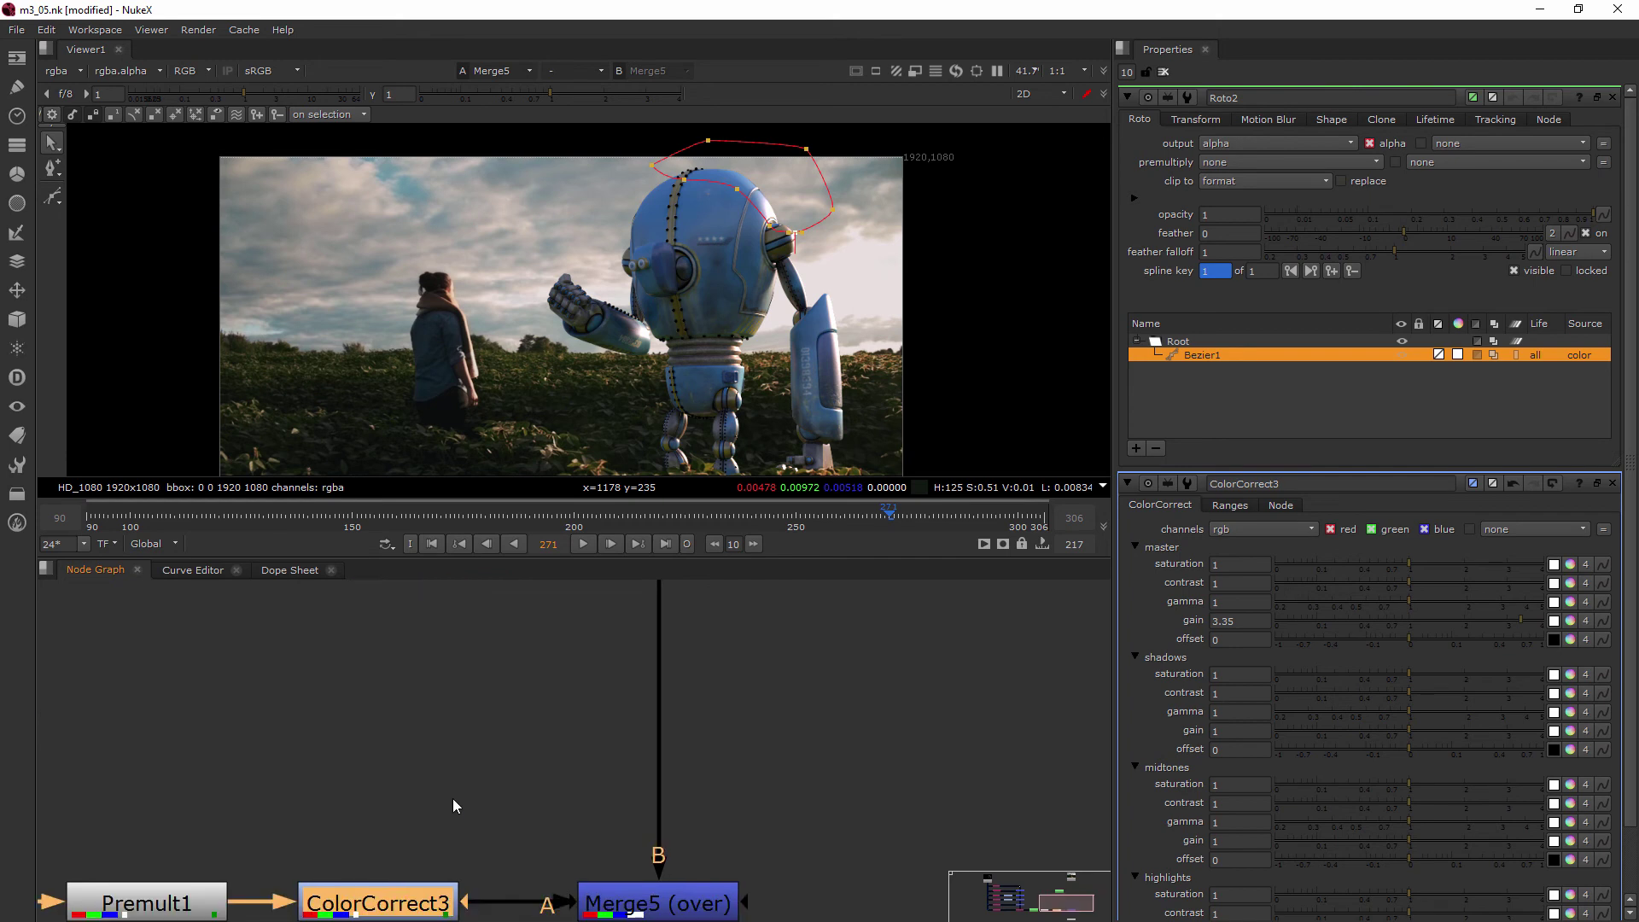
Step: Connect ColorCorrect3's mask input to the Roto2 node
{"action": "middle_click_drag", "start_coordinate": [476, 914], "coordinate": [489, 810]}
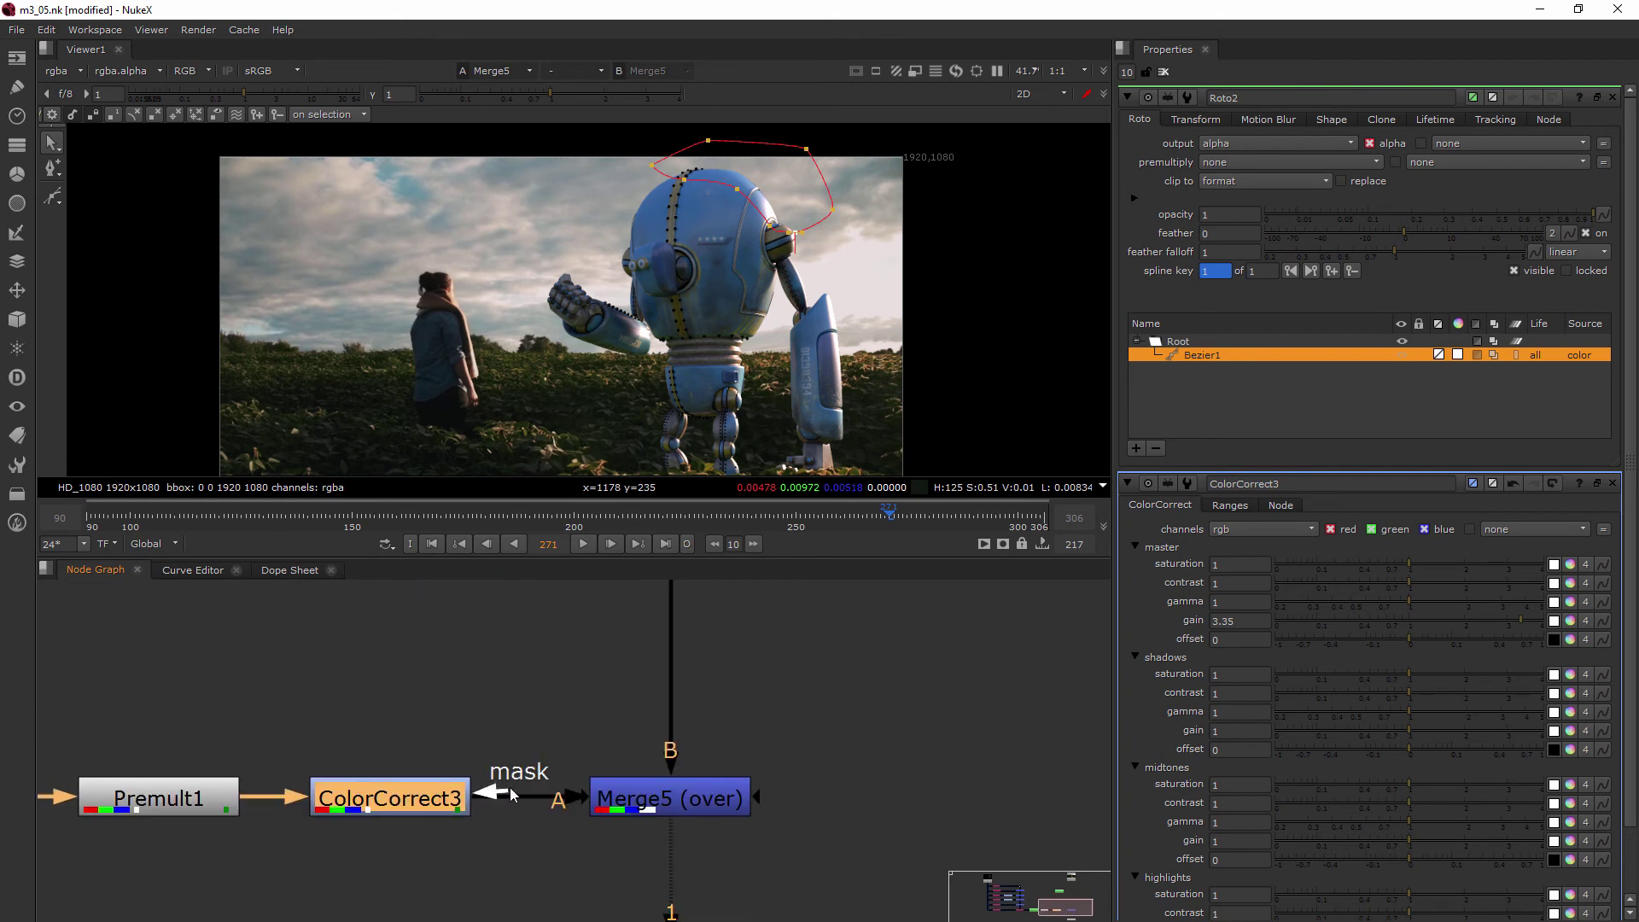
{"action": "left_click_drag", "start_coordinate": [512, 795], "coordinate": [488, 799]}
{"action": "left_click_drag", "start_coordinate": [480, 803], "coordinate": [421, 751]}
{"action": "scroll", "coordinate": [411, 704], "scroll_direction": "down", "scroll_amount": 3}
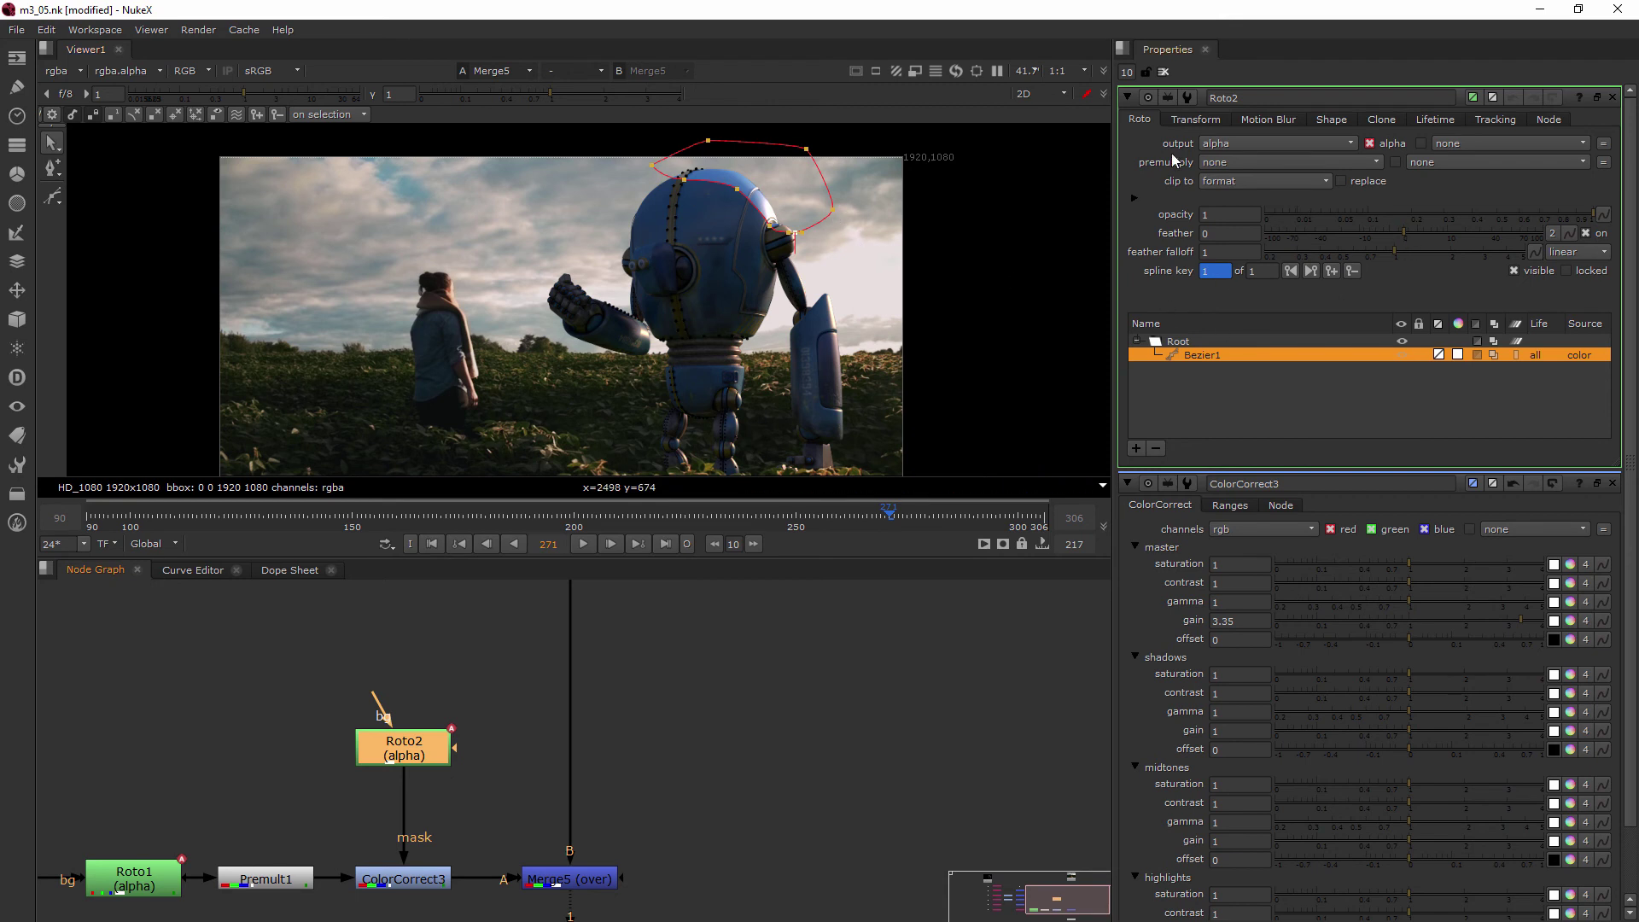
Step: Set Roto2's feather to -29 and nudge Roto2 higher in the graph
{"action": "left_click_drag", "start_coordinate": [1407, 233], "coordinate": [1325, 251]}
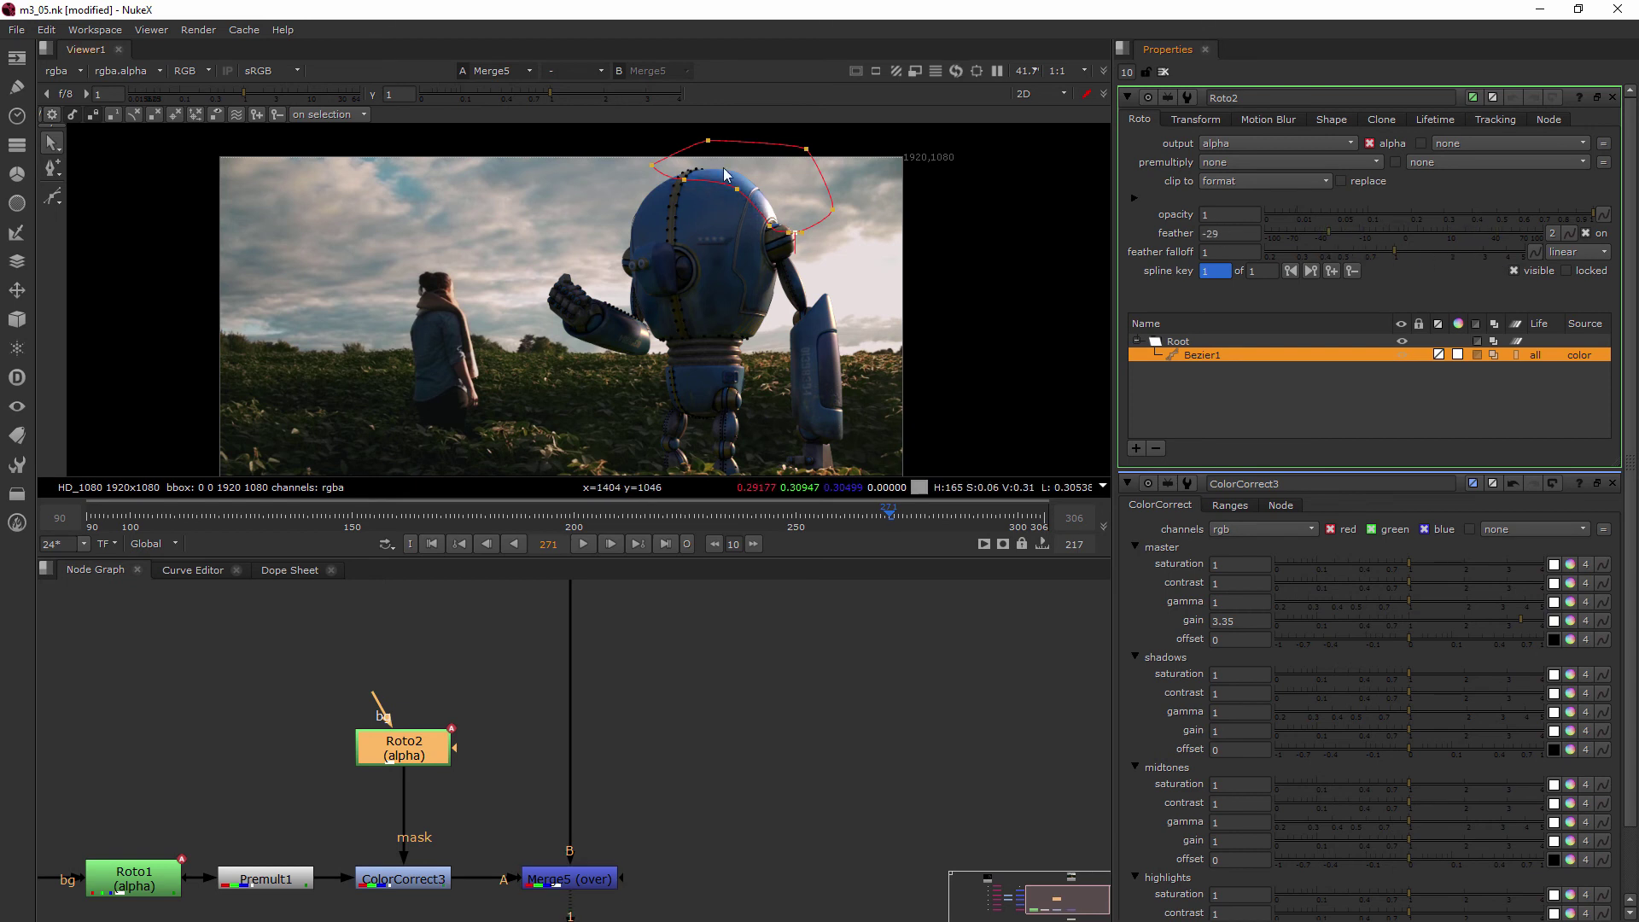
{"action": "scroll", "coordinate": [751, 166], "scroll_direction": "up", "scroll_amount": 5}
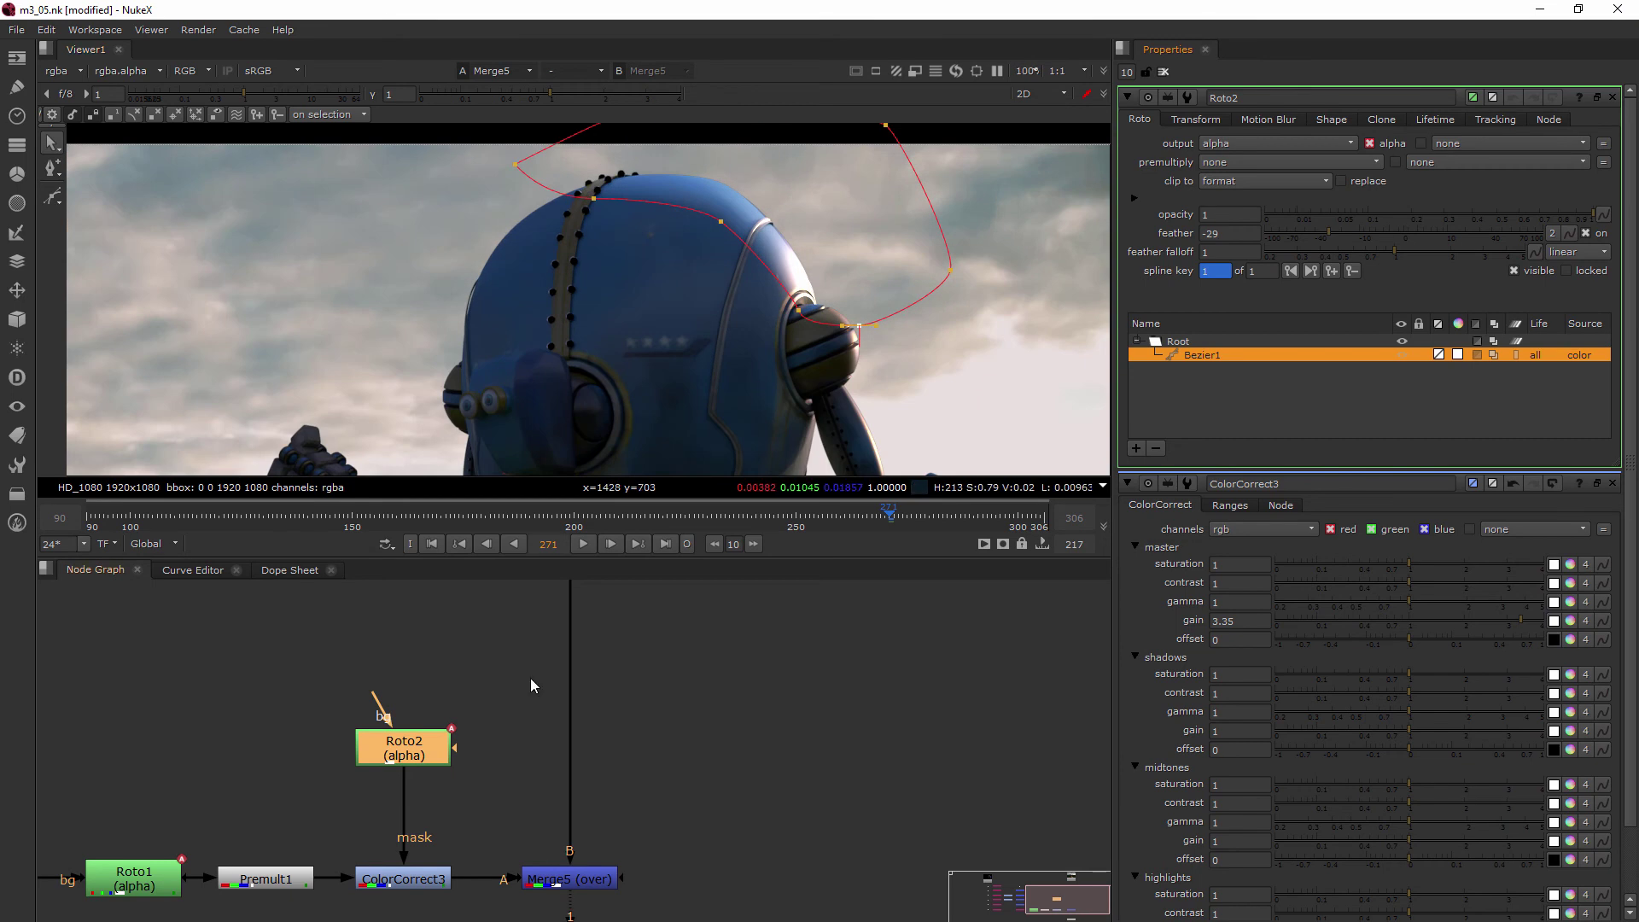
{"action": "left_click_drag", "start_coordinate": [381, 758], "coordinate": [389, 729]}
{"action": "left_click", "coordinate": [746, 698]}
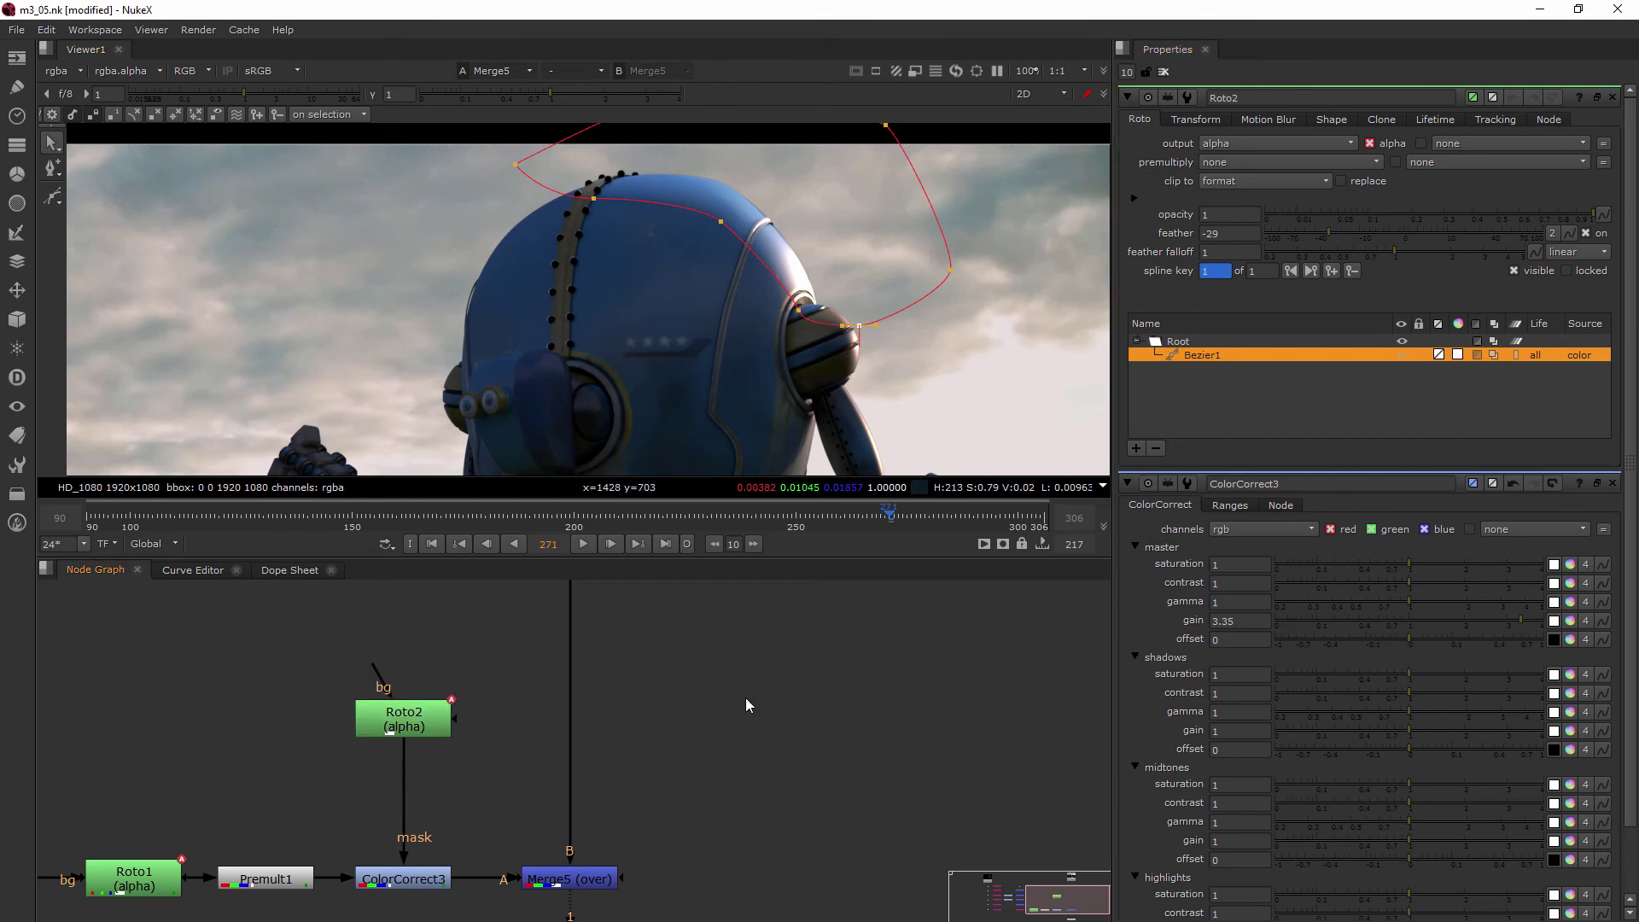
Step: Insert a Blur1 node on the Roto2 mask pipe with size 20
{"action": "left_click", "coordinate": [1163, 72]}
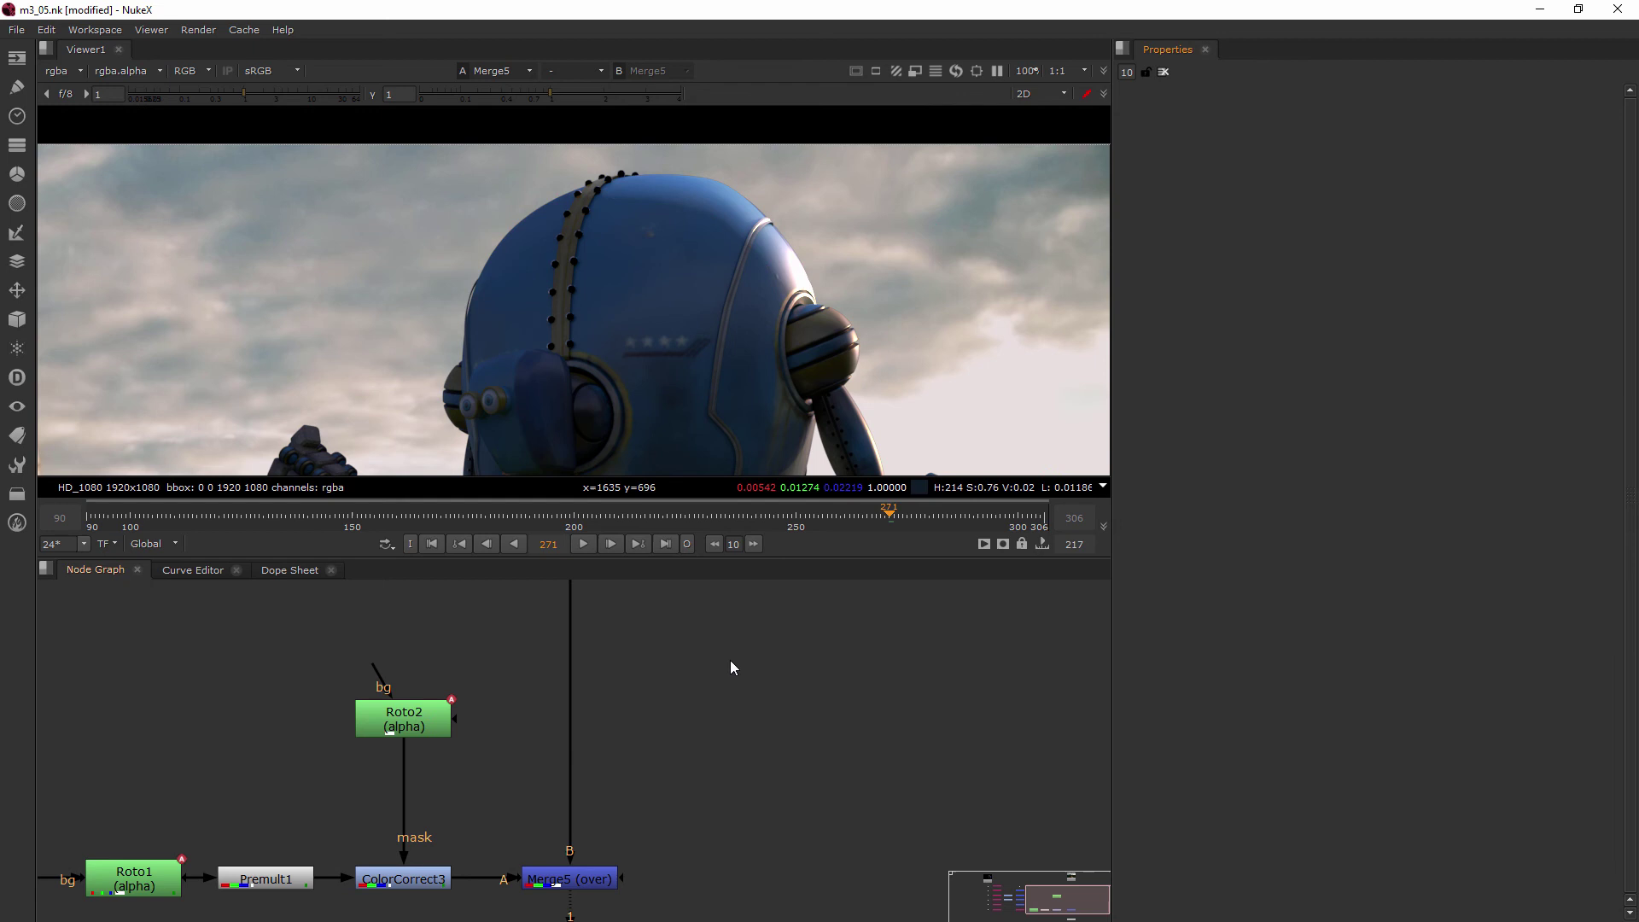
{"action": "key", "text": "Tab"}
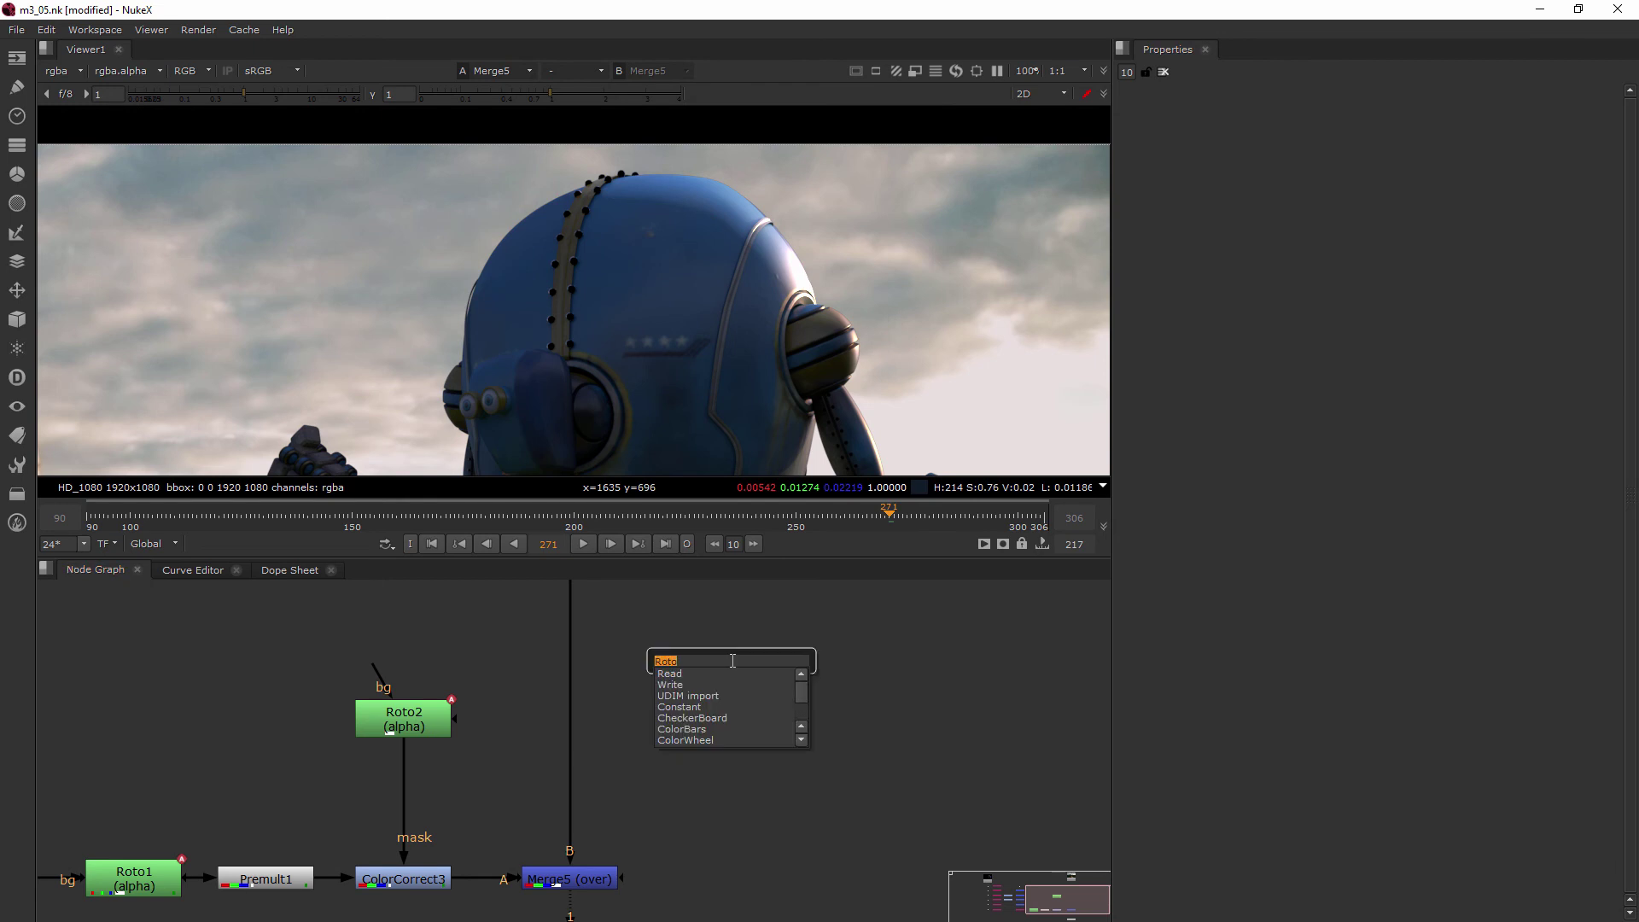
{"action": "type", "text": "blur"}
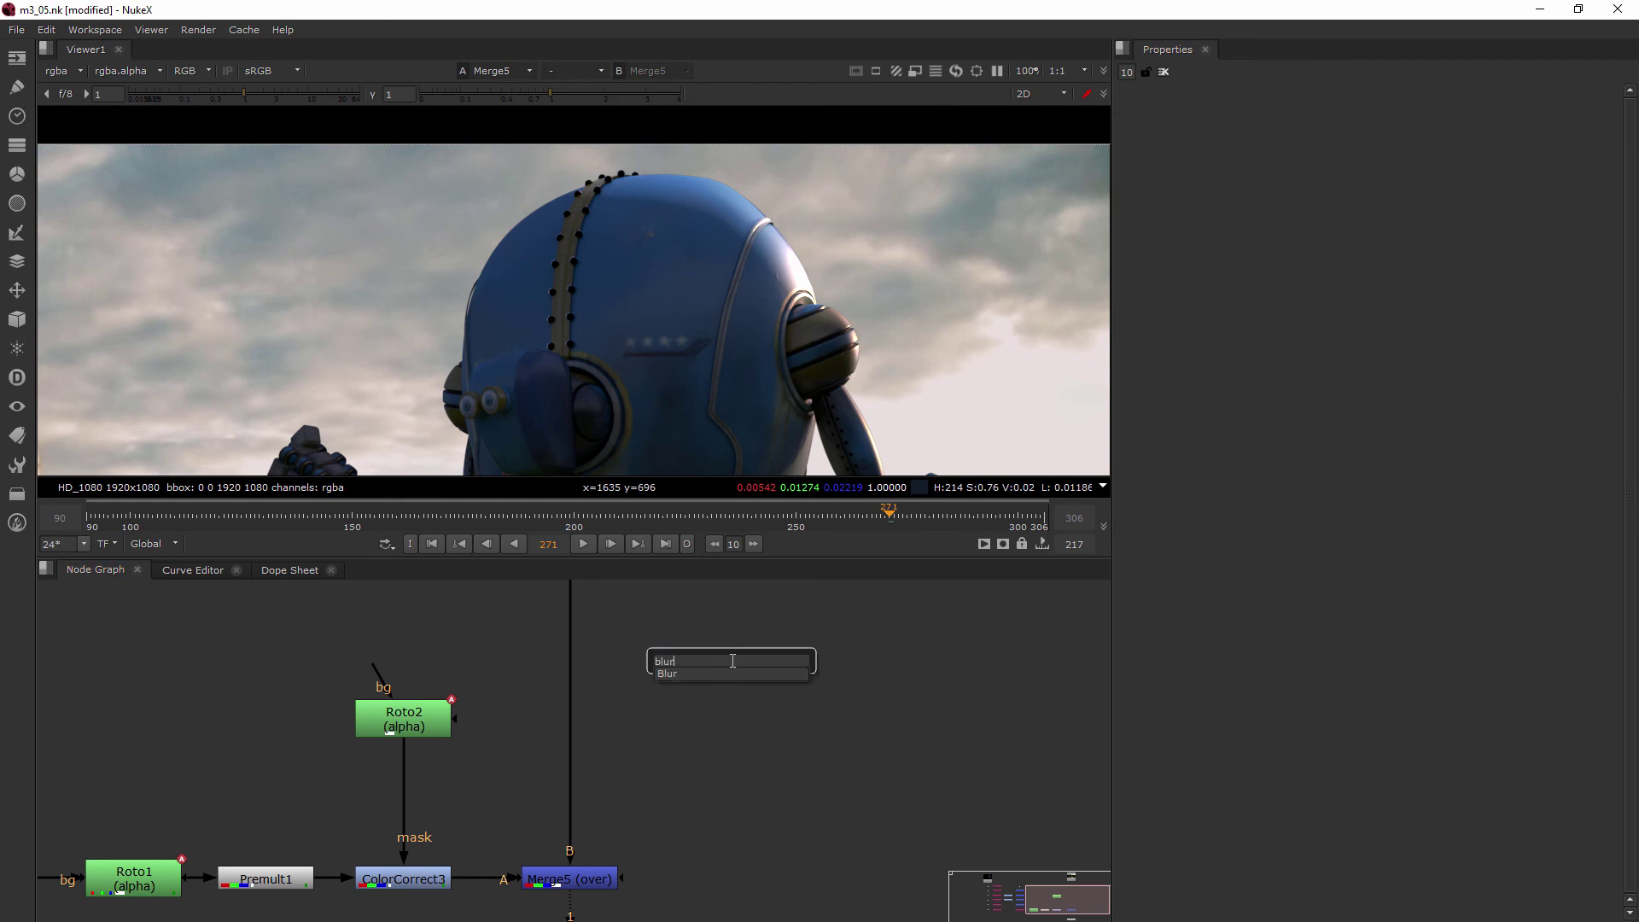
{"action": "key", "text": "Return"}
{"action": "left_click_drag", "start_coordinate": [710, 668], "coordinate": [395, 785]}
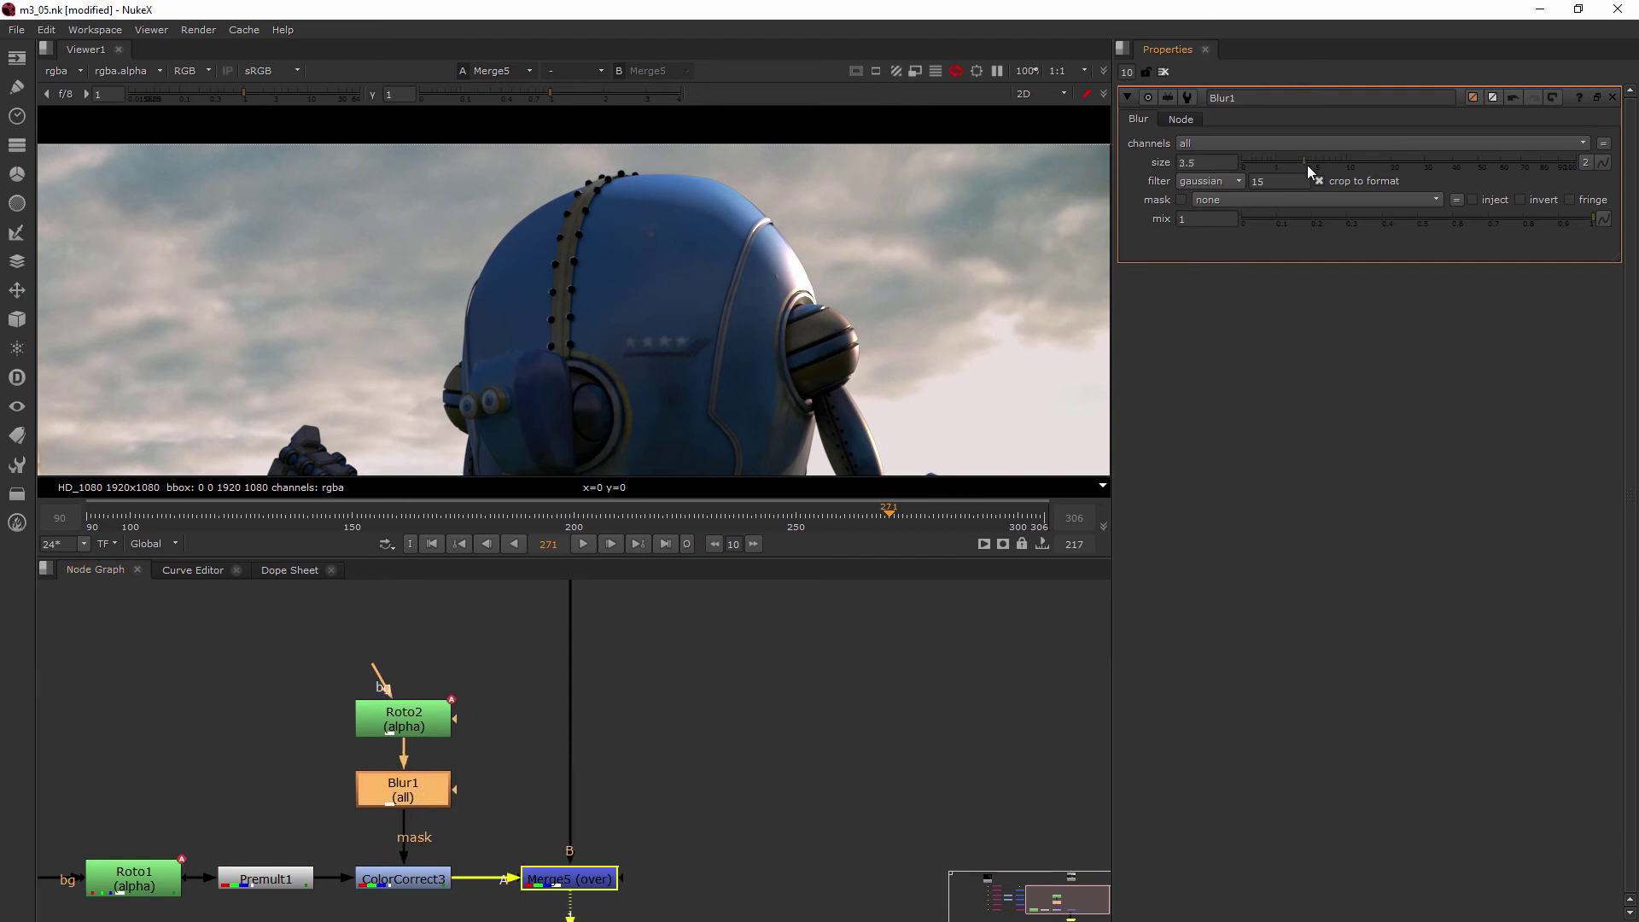
{"action": "left_click_drag", "start_coordinate": [1309, 162], "coordinate": [1393, 177]}
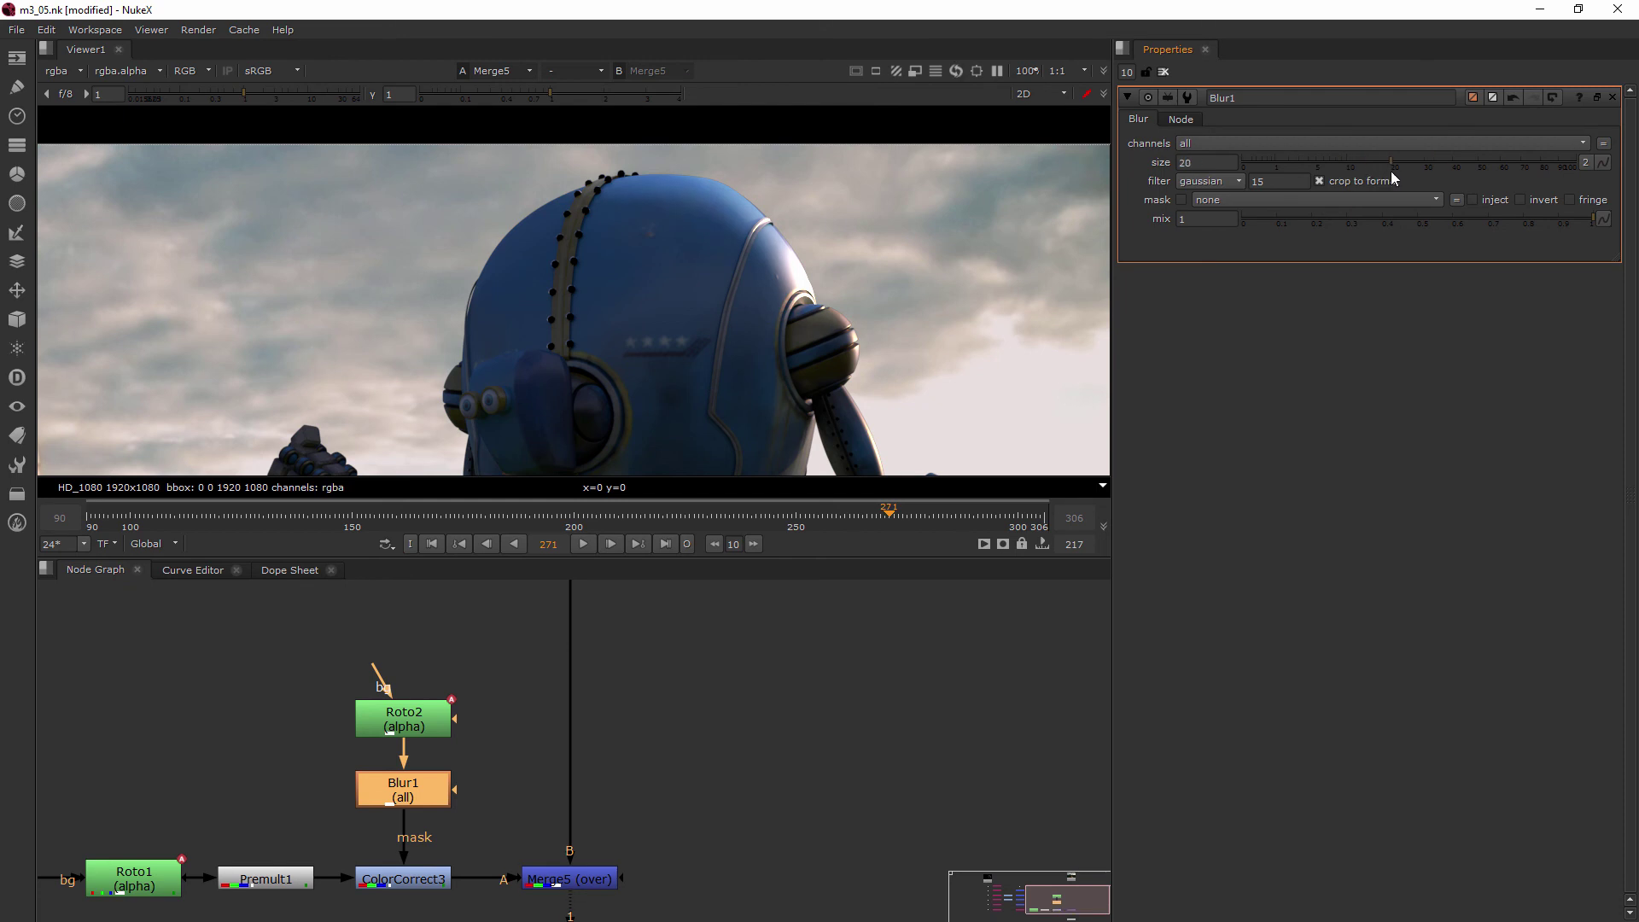
{"action": "left_click", "coordinate": [1163, 73]}
{"action": "scroll", "coordinate": [862, 294], "scroll_direction": "down", "scroll_amount": 5}
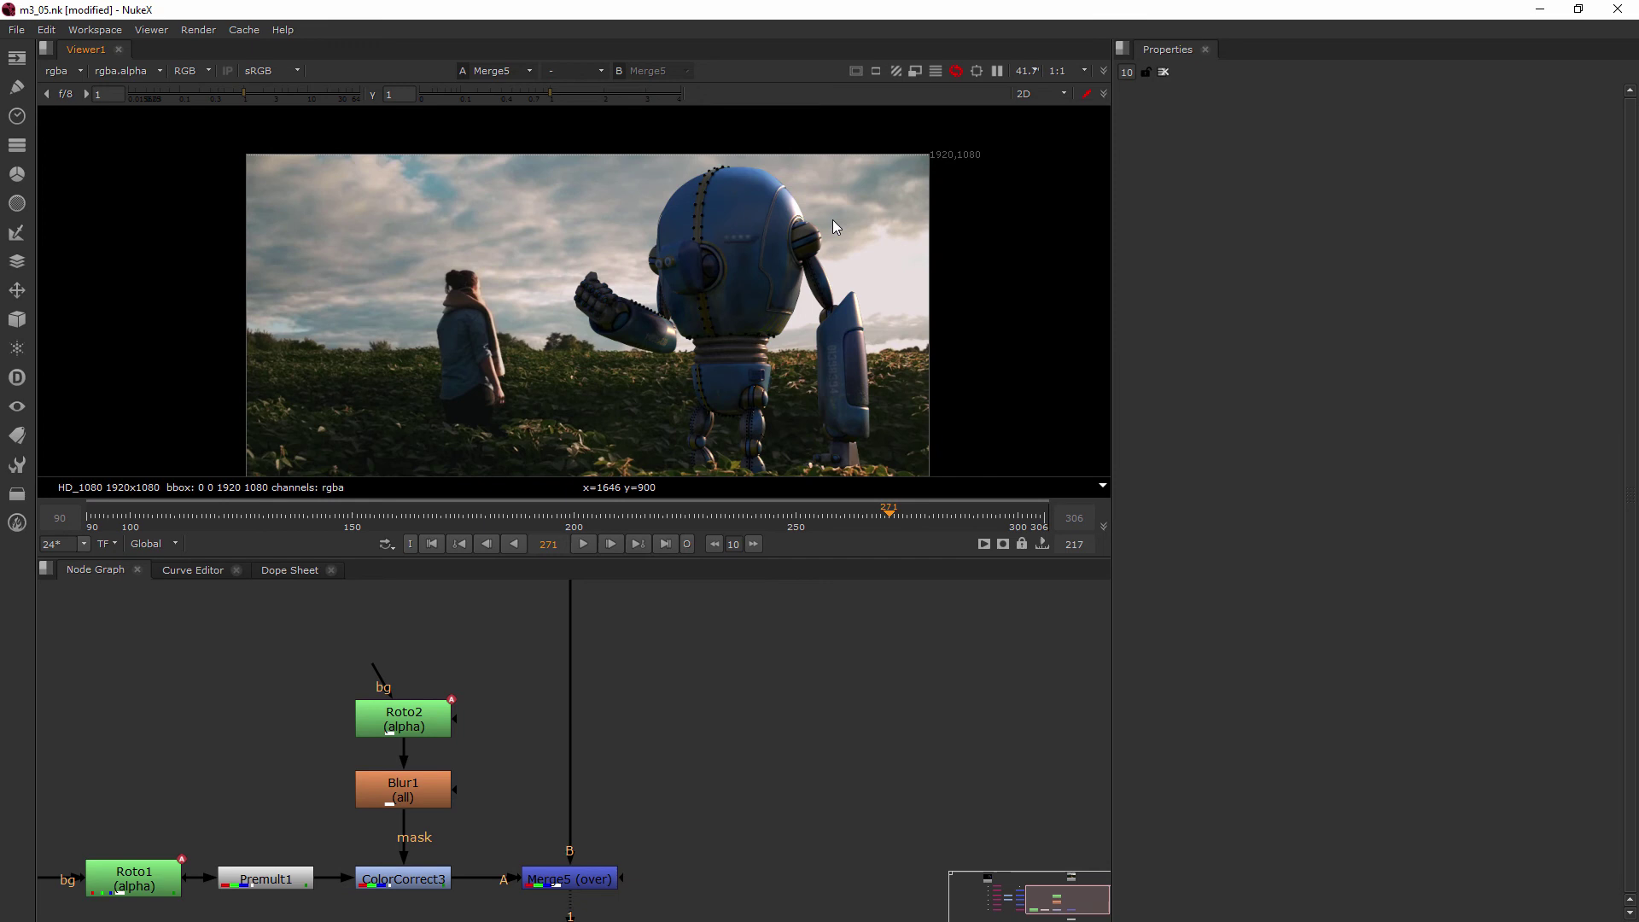
Step: Set ColorCorrect3's master gain to 10 in the gain field
{"action": "scroll", "coordinate": [832, 220], "scroll_direction": "down", "scroll_amount": 1}
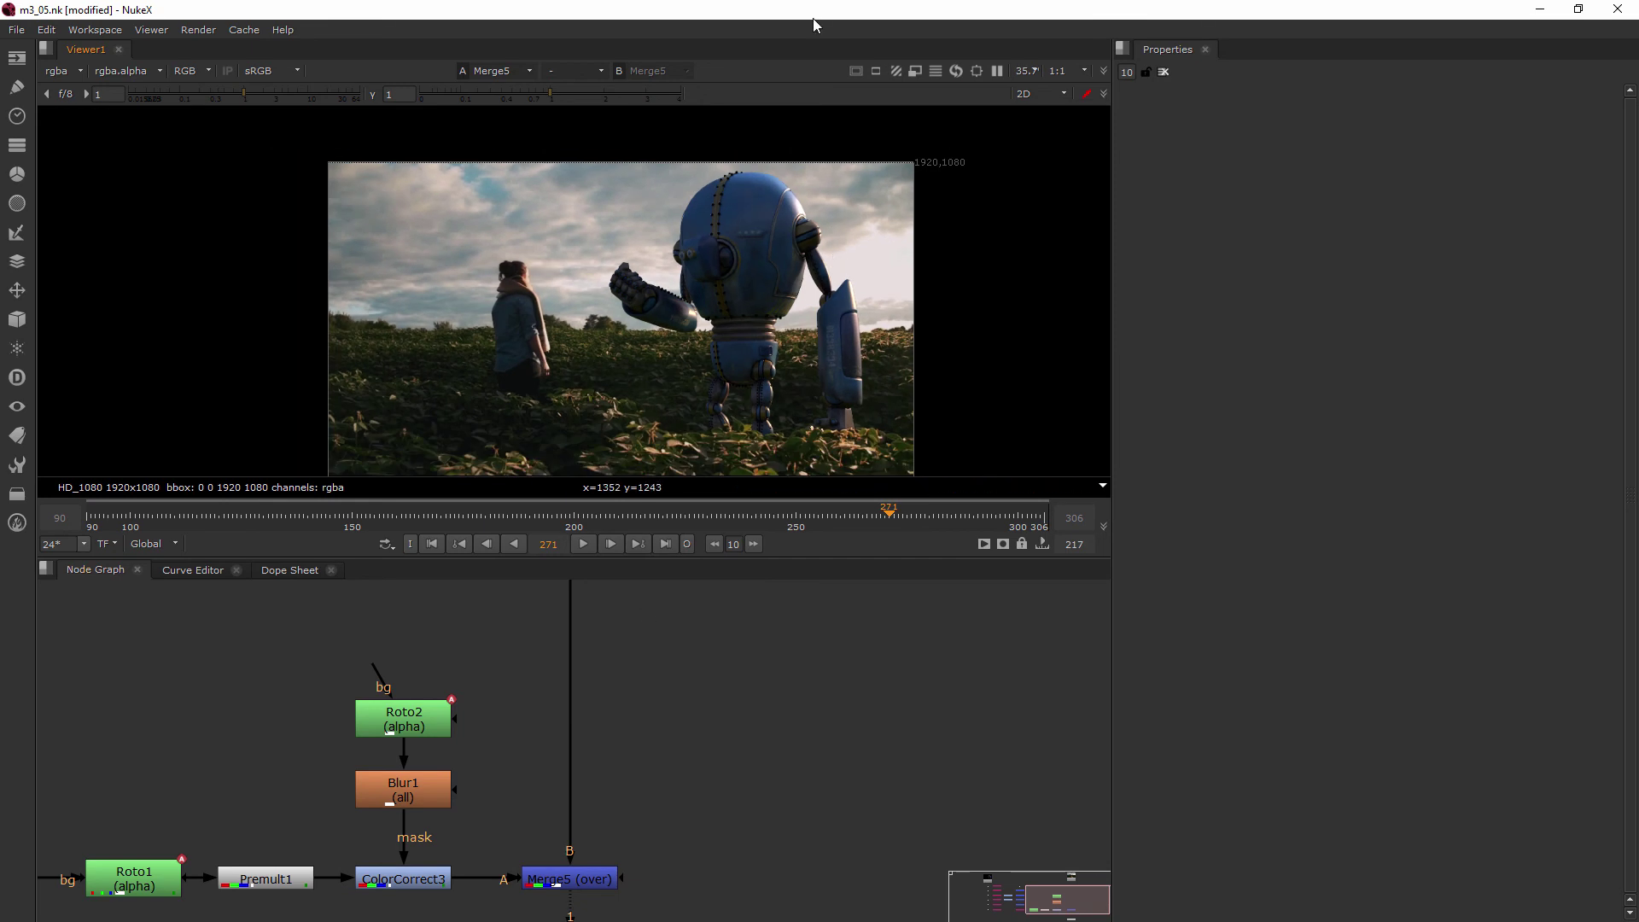
{"action": "scroll", "coordinate": [789, 149], "scroll_direction": "up", "scroll_amount": 5}
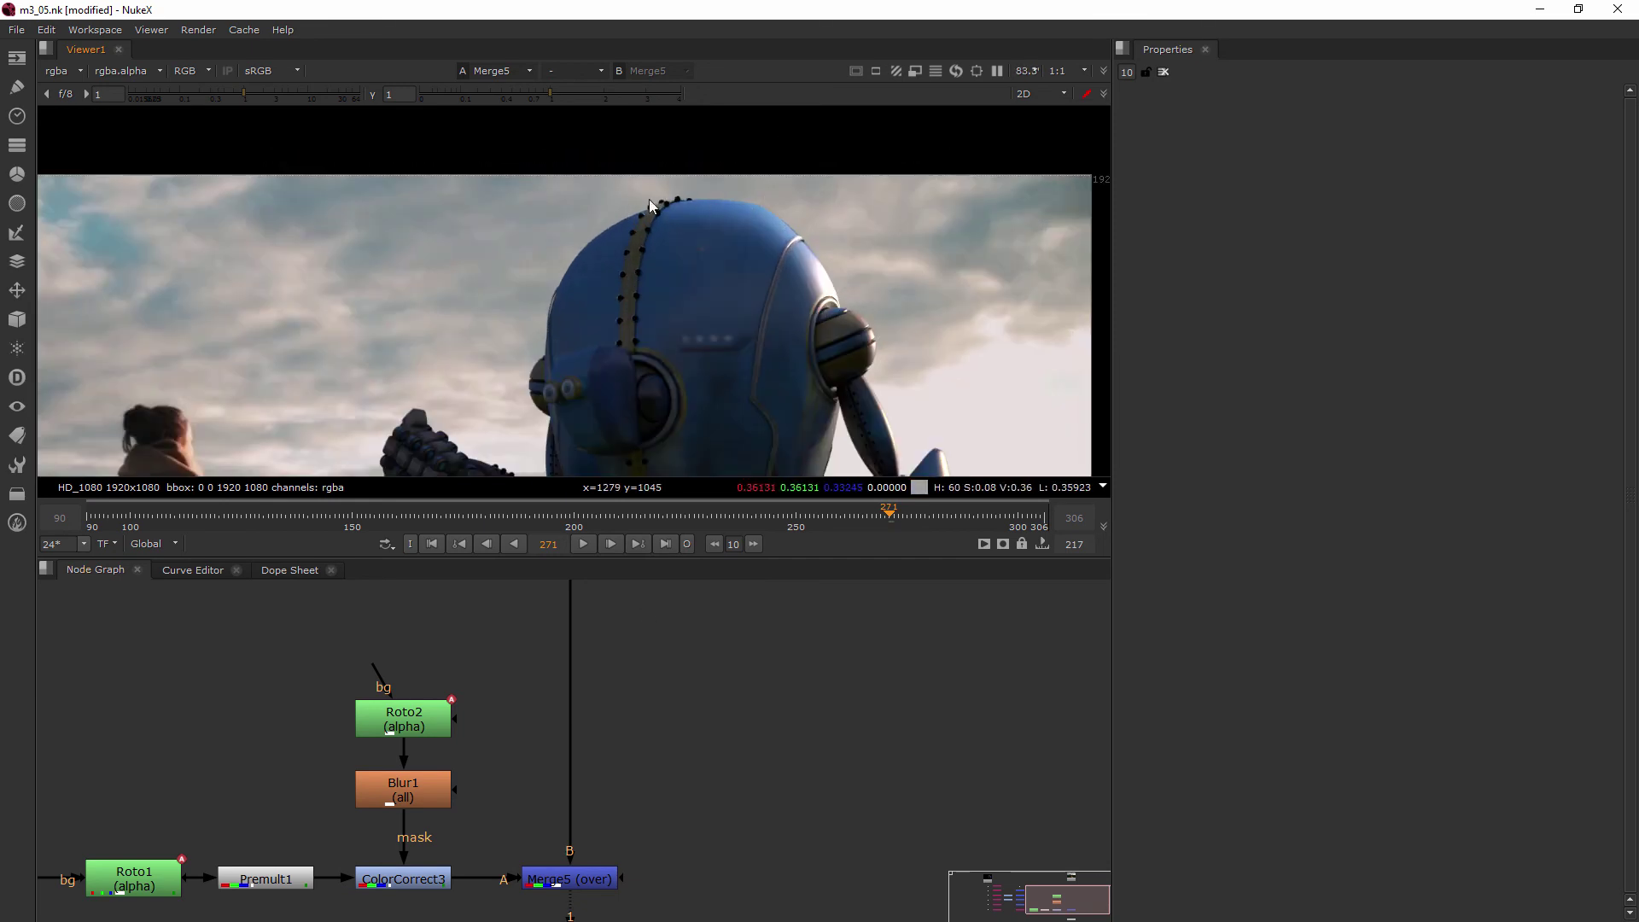
{"action": "double_click", "coordinate": [395, 879]}
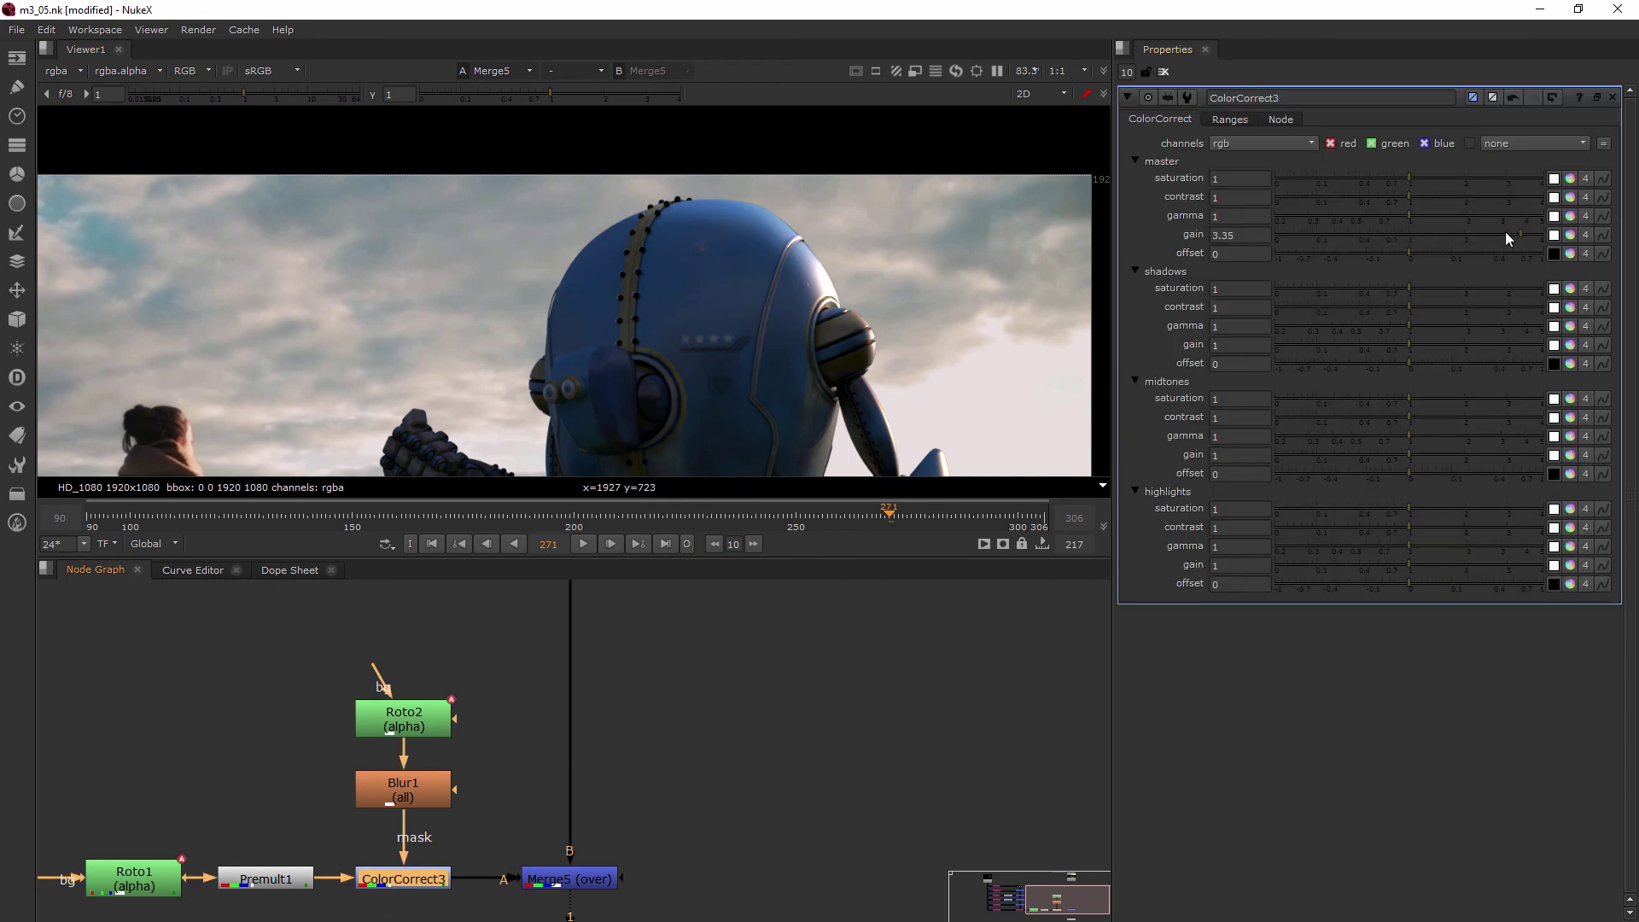
{"action": "left_click_drag", "start_coordinate": [1521, 234], "coordinate": [1570, 245]}
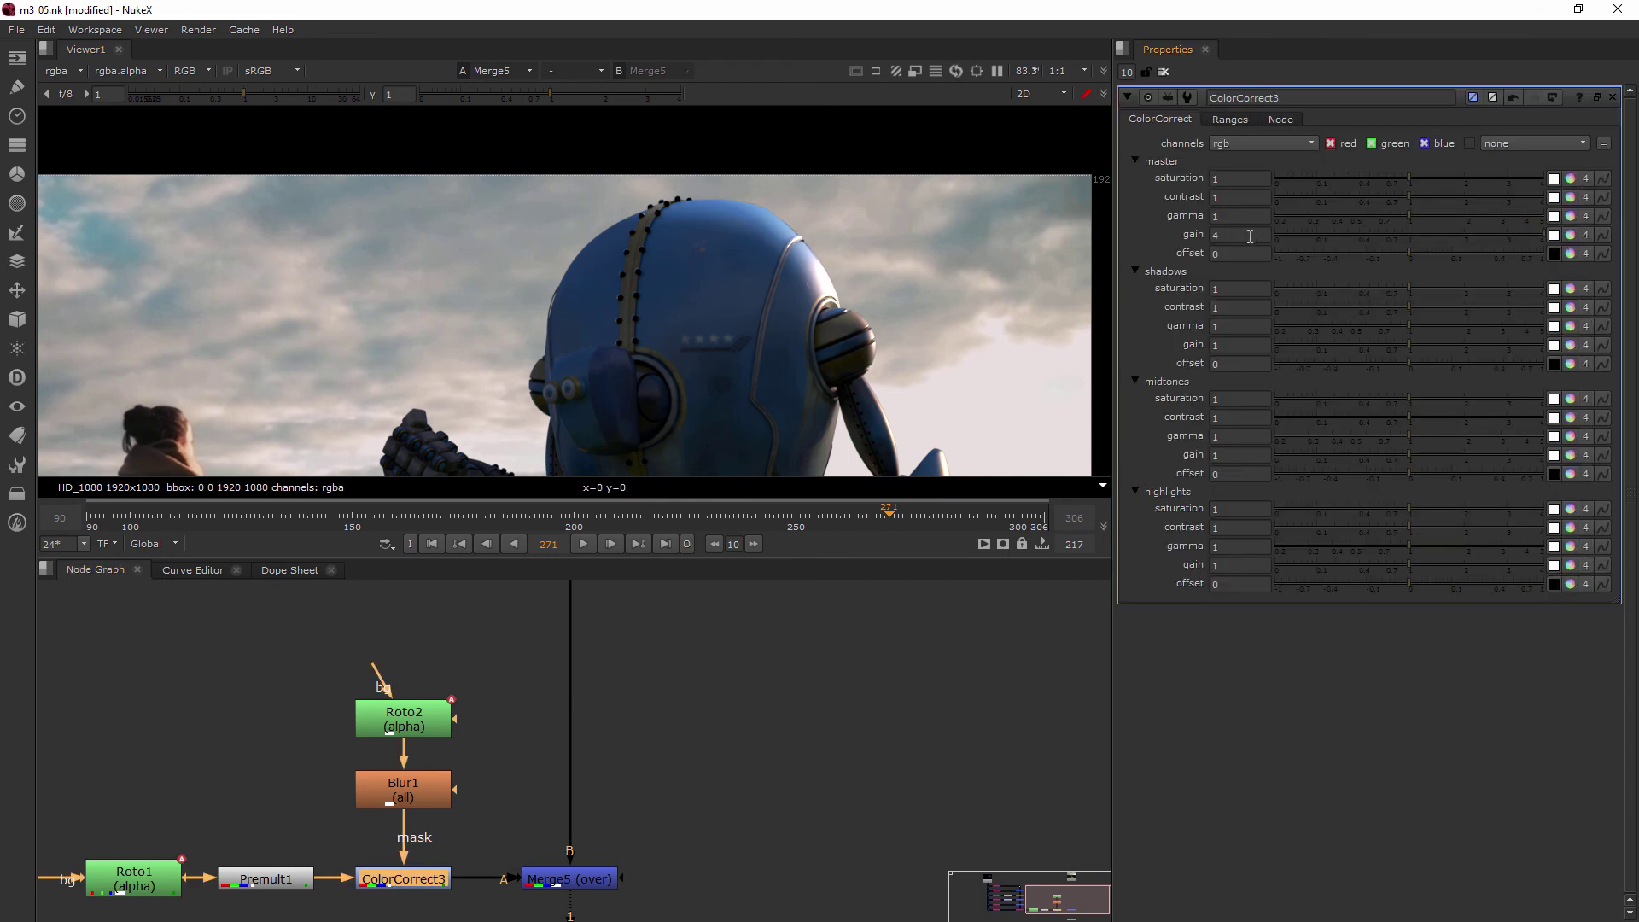
{"action": "left_click", "coordinate": [1237, 237]}
{"action": "type", "text": "10"}
{"action": "key", "text": "Return"}
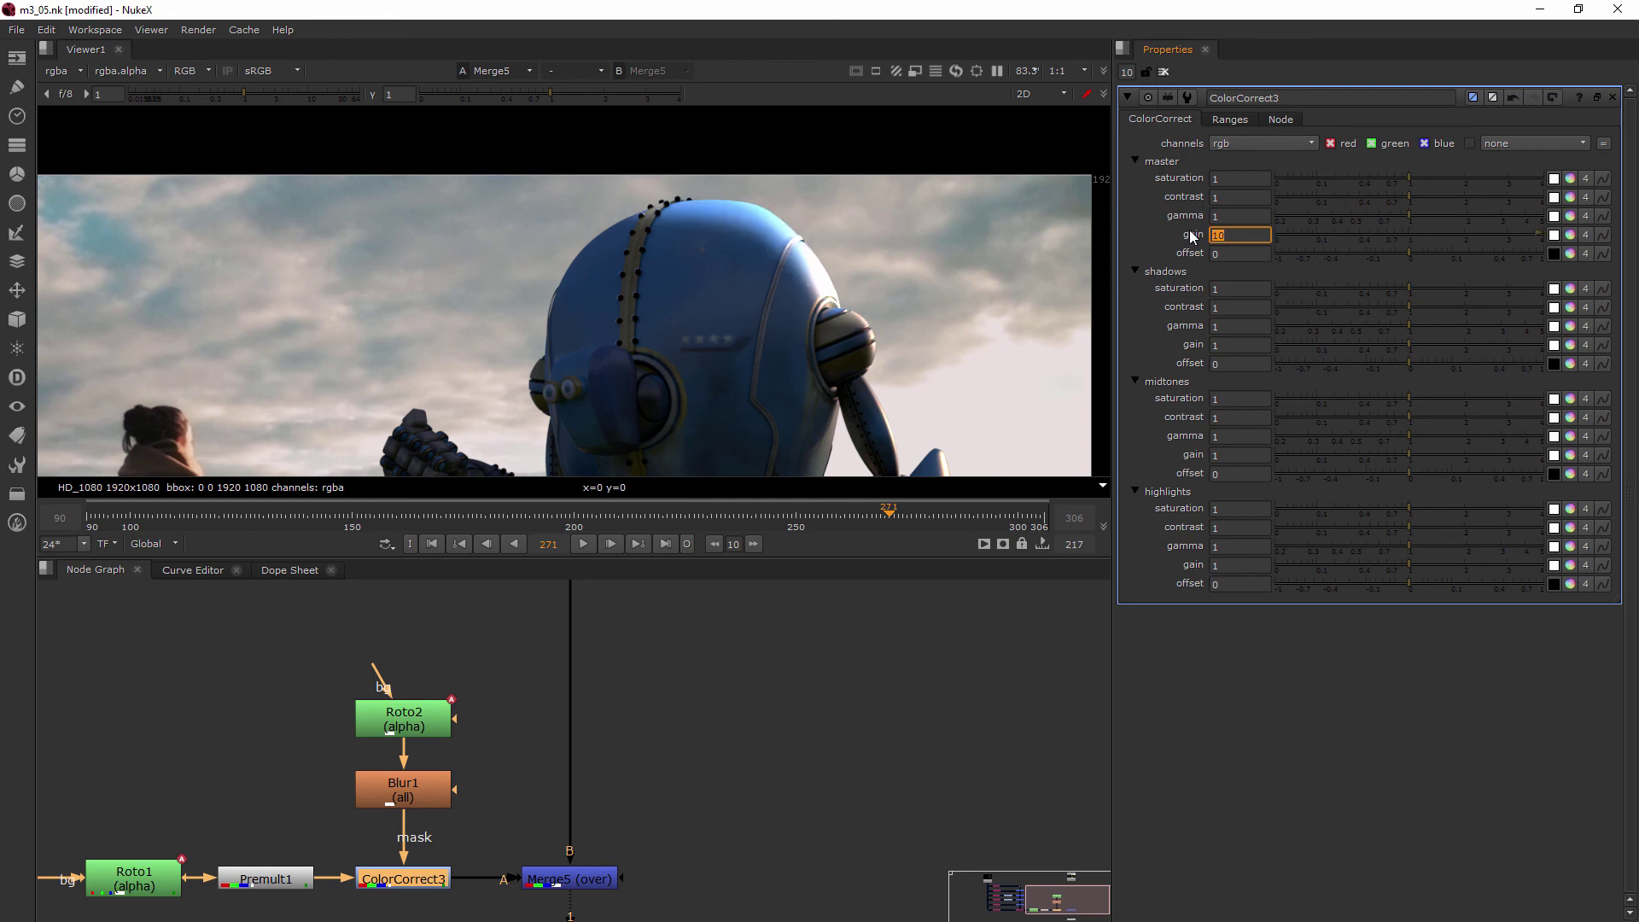
{"action": "left_click", "coordinate": [1164, 73]}
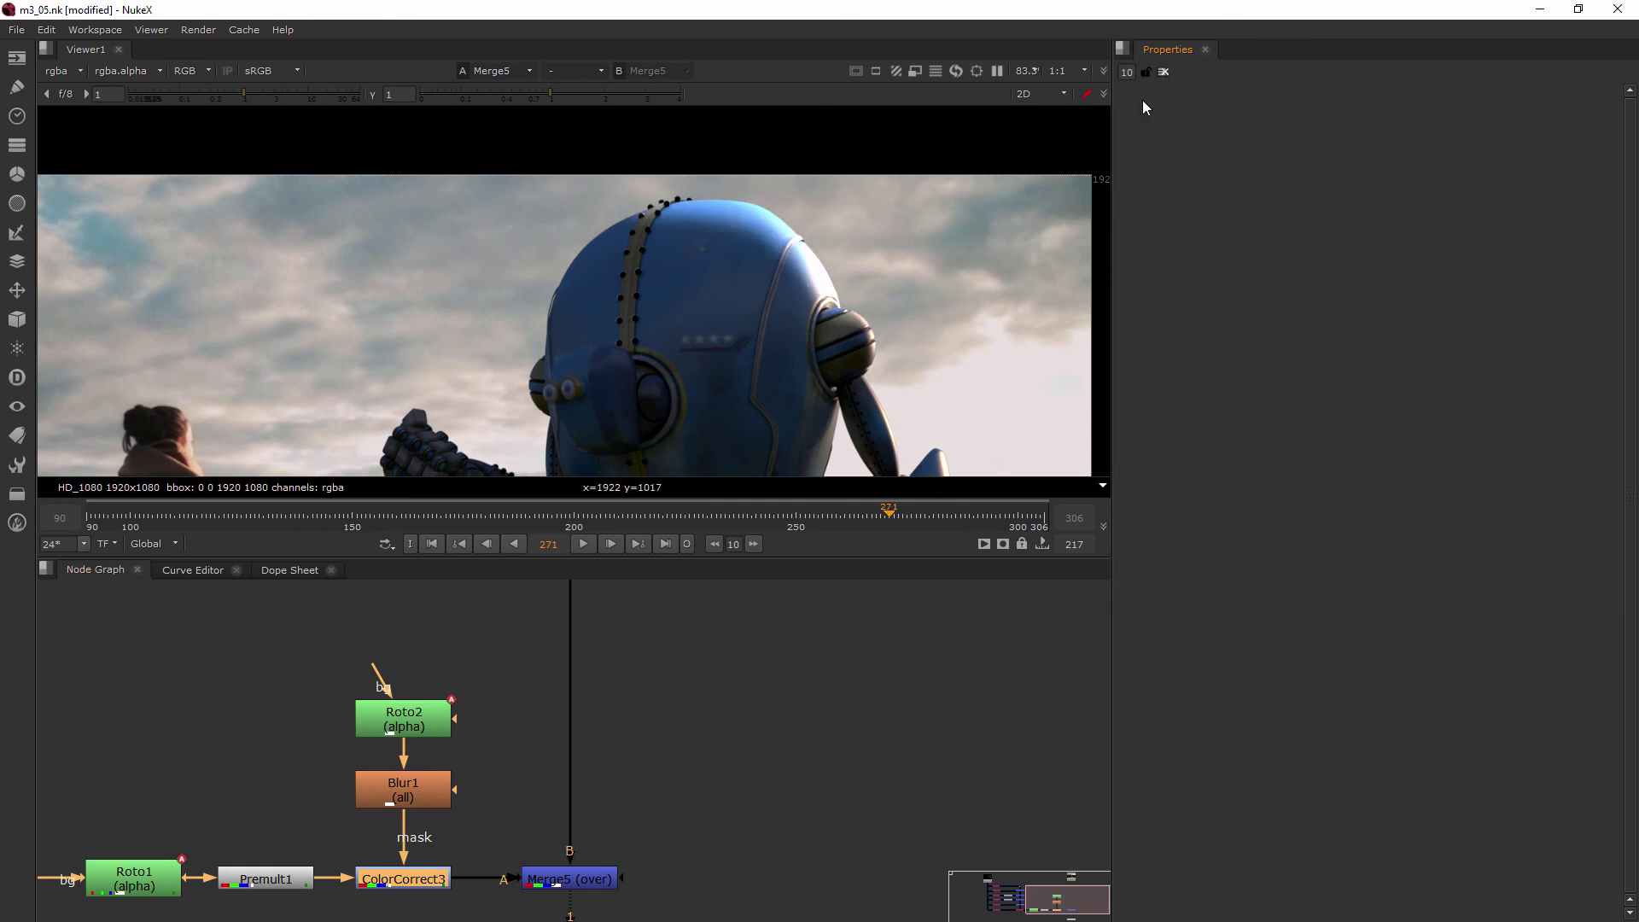
{"action": "scroll", "coordinate": [987, 242], "scroll_direction": "down", "scroll_amount": 5}
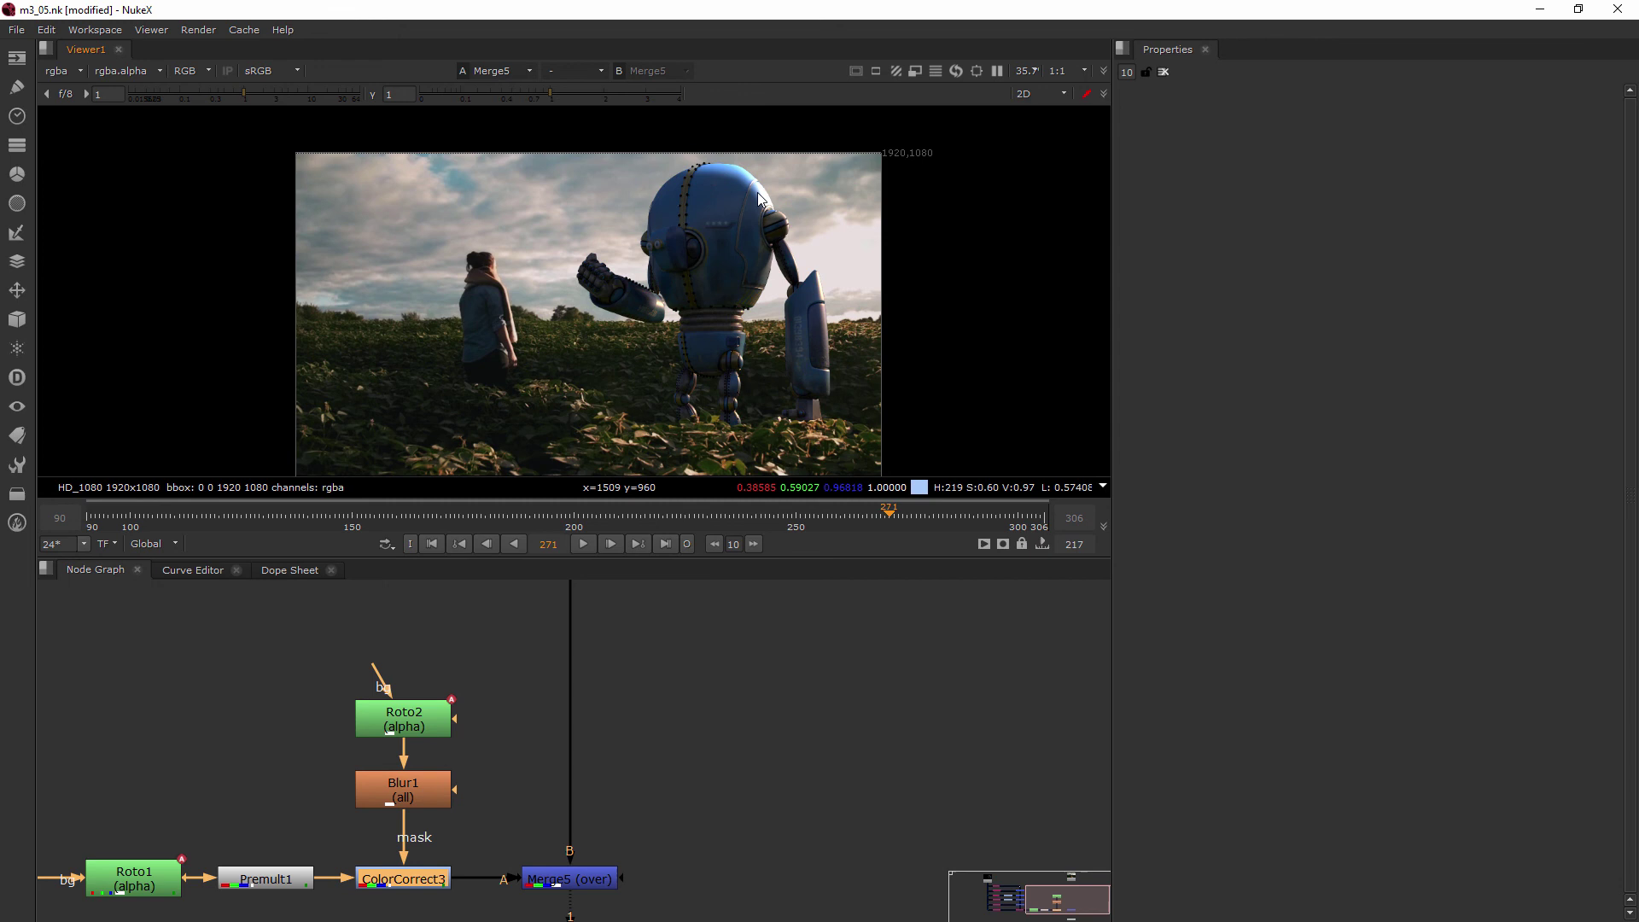
{"action": "scroll", "coordinate": [755, 181], "scroll_direction": "up", "scroll_amount": 4}
{"action": "scroll", "coordinate": [752, 176], "scroll_direction": "up", "scroll_amount": 2}
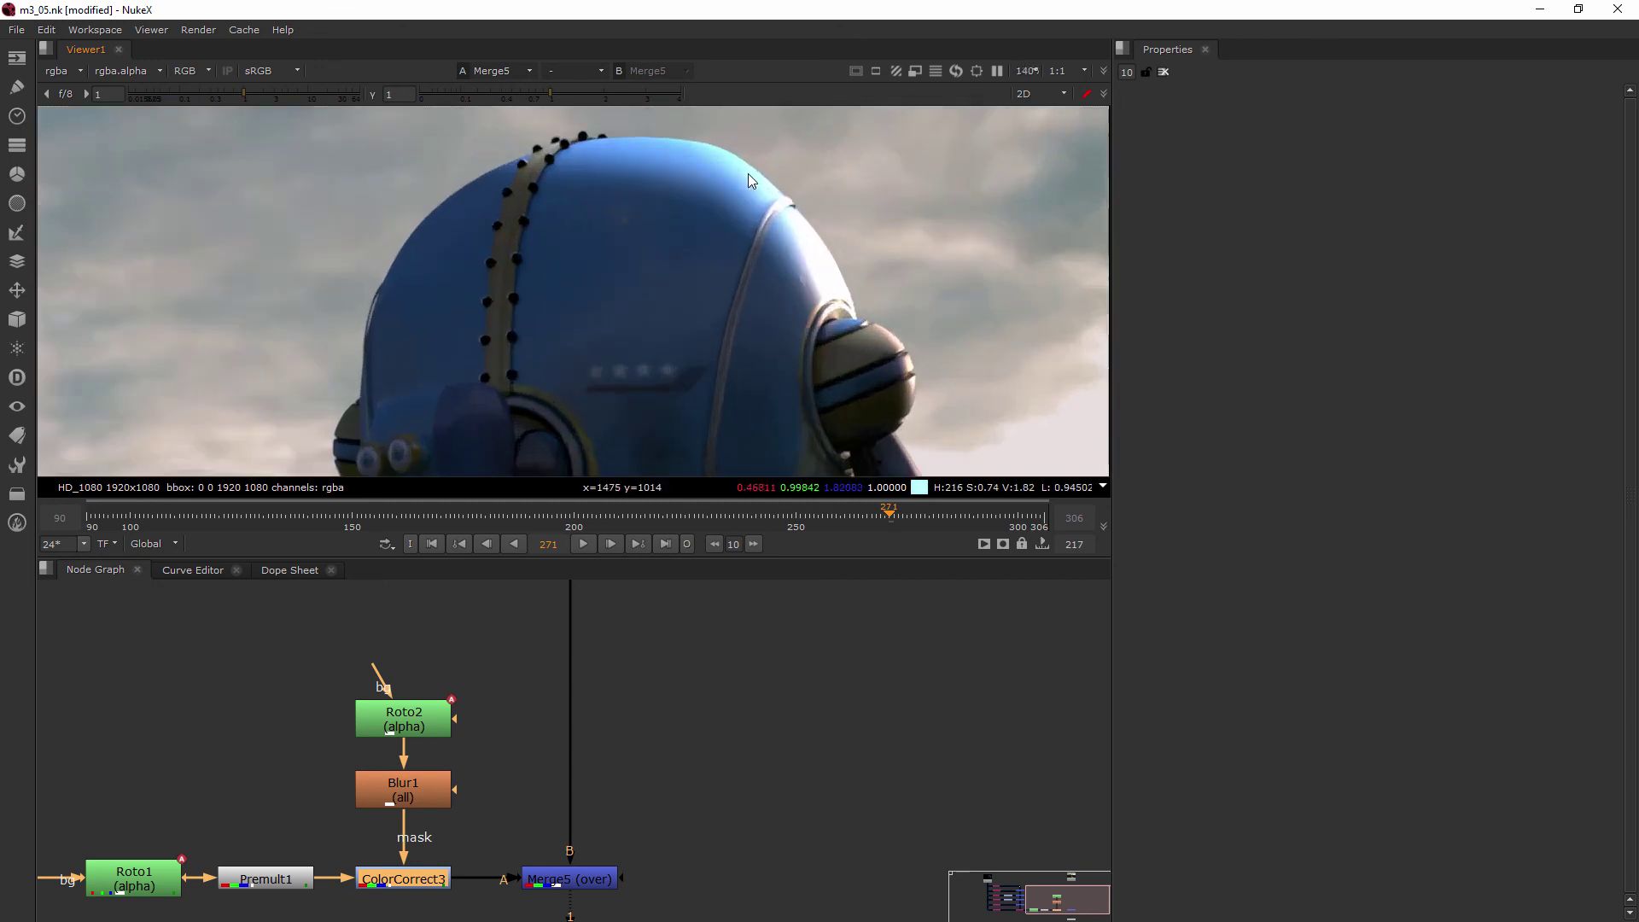
{"action": "scroll", "coordinate": [792, 271], "scroll_direction": "down", "scroll_amount": 1}
Step: Fit the frame in the viewer and scrub the timeline to frame 286
{"action": "key", "text": "f"}
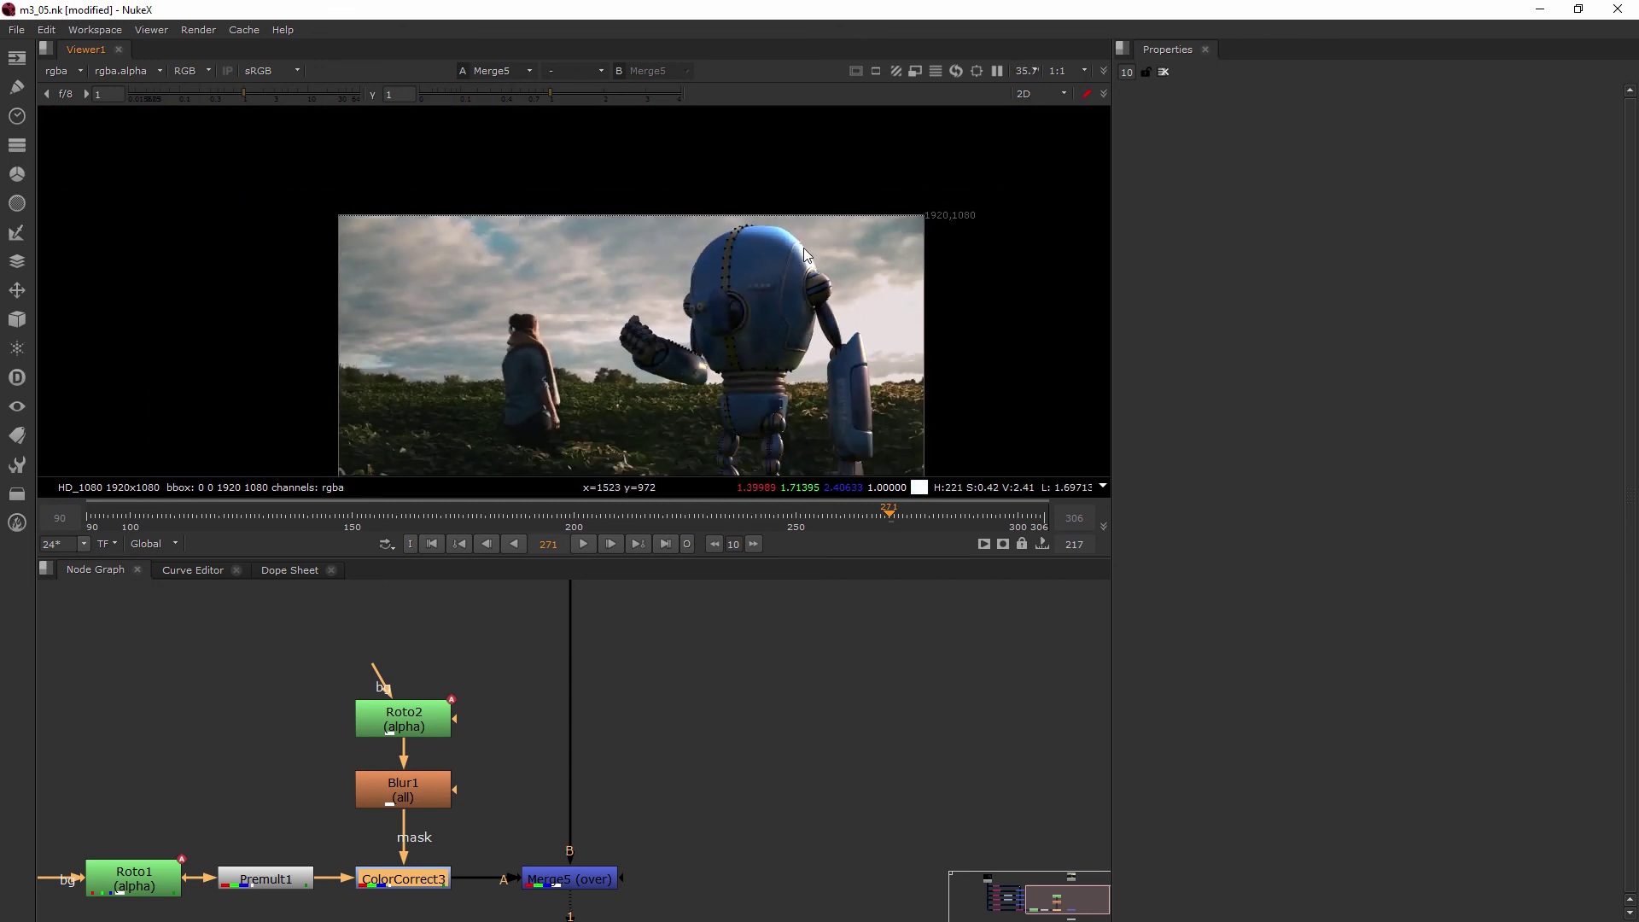
{"action": "left_click", "coordinate": [441, 745]}
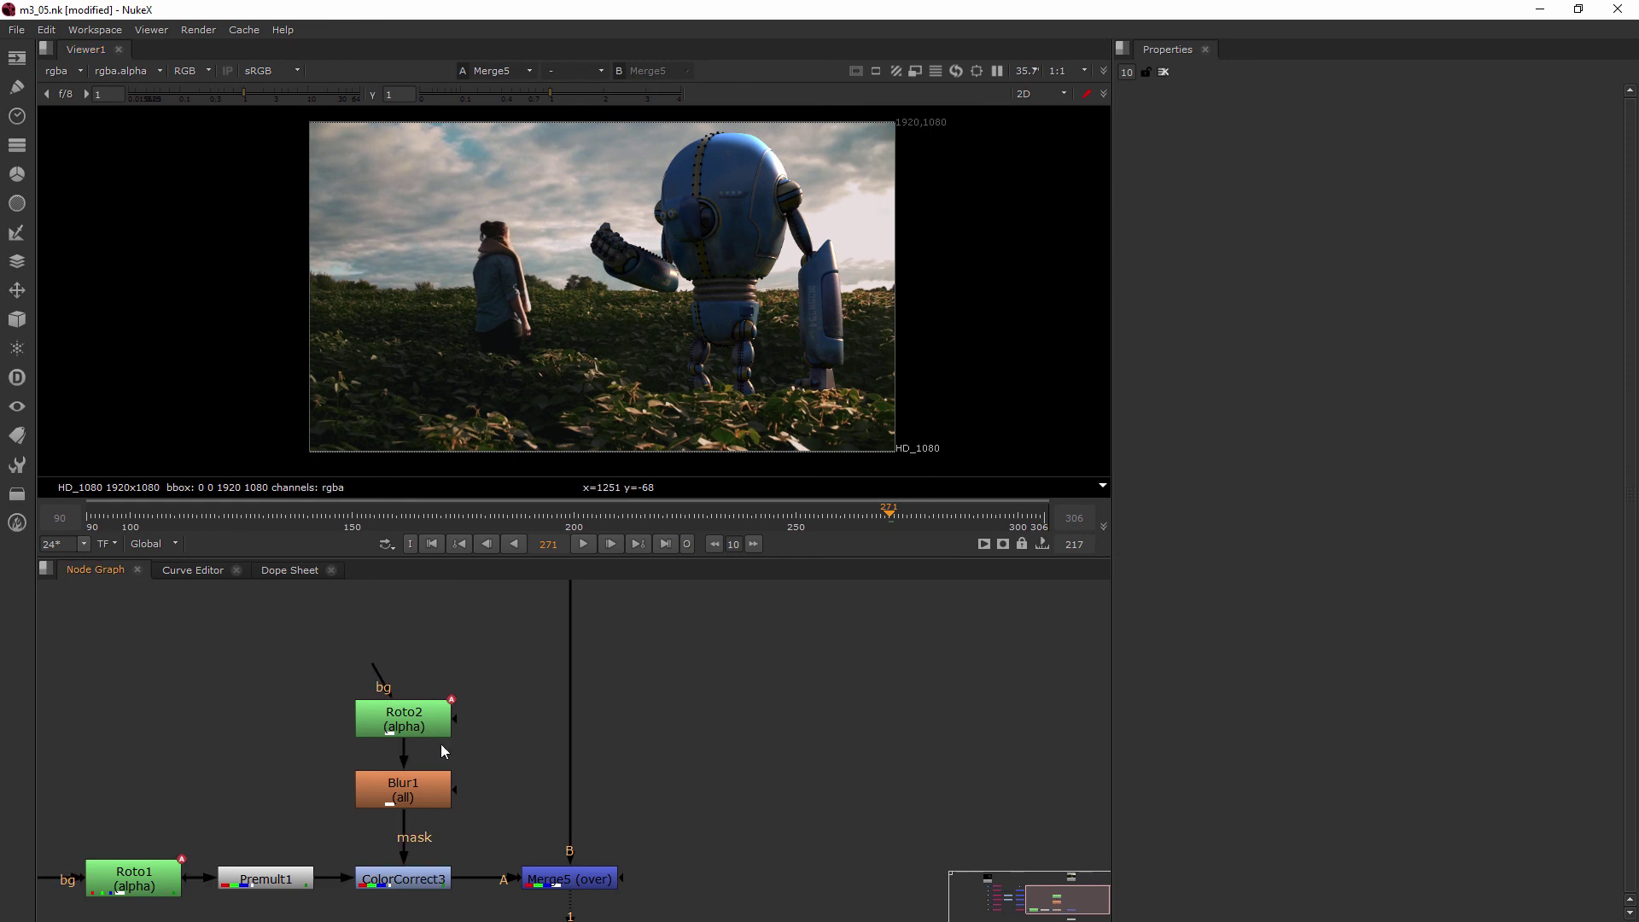
{"action": "left_click_drag", "start_coordinate": [710, 511], "coordinate": [955, 543]}
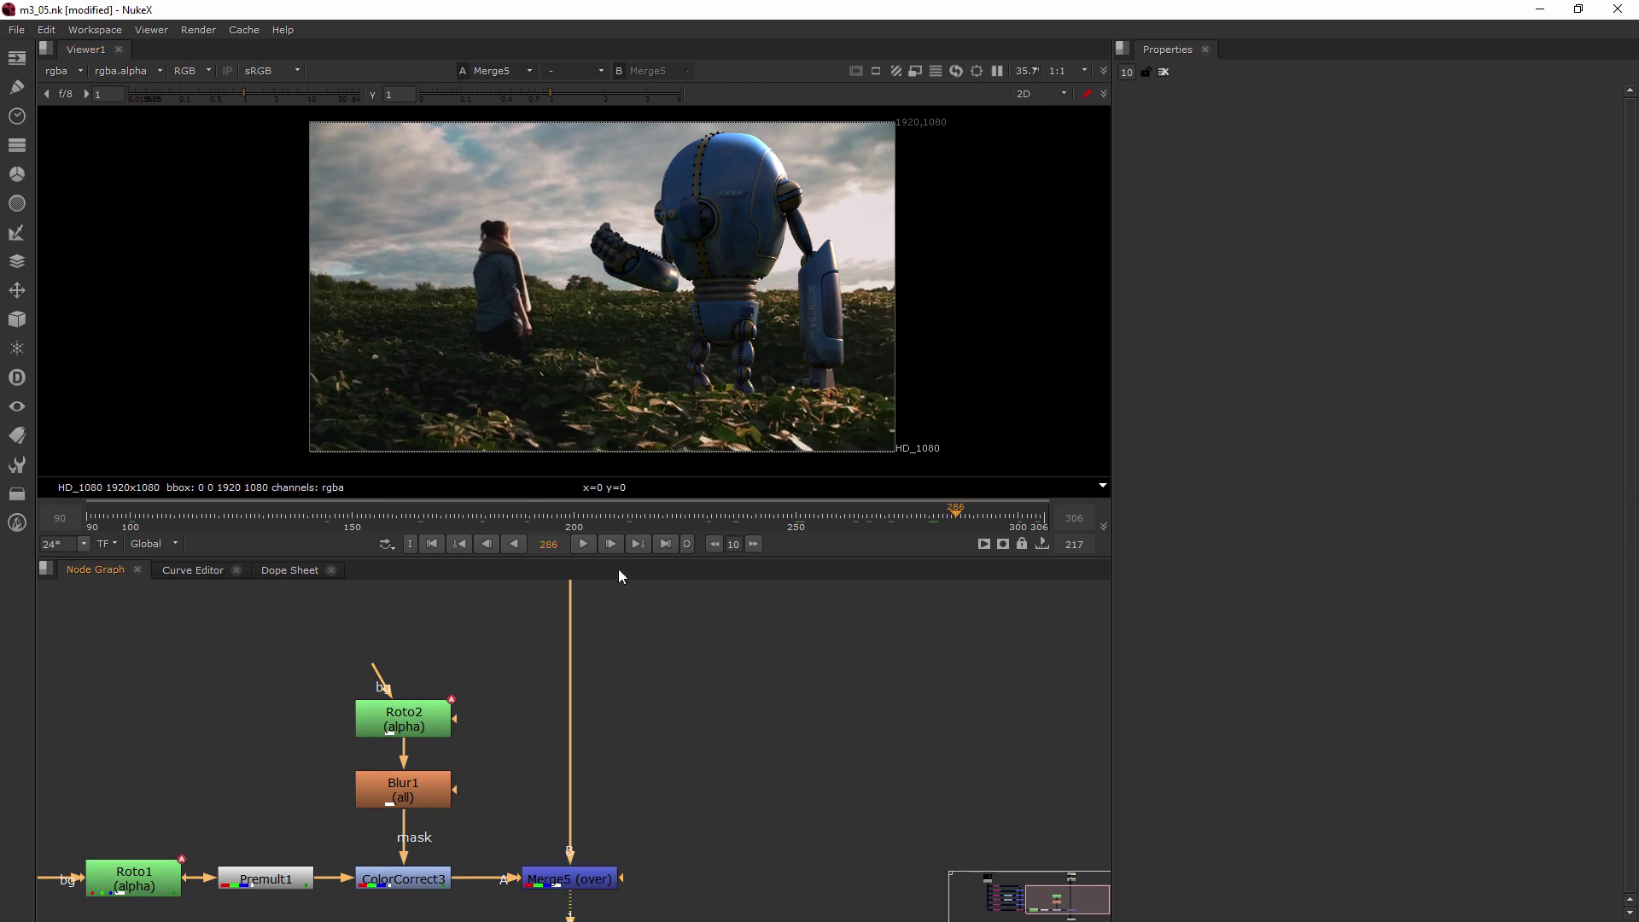